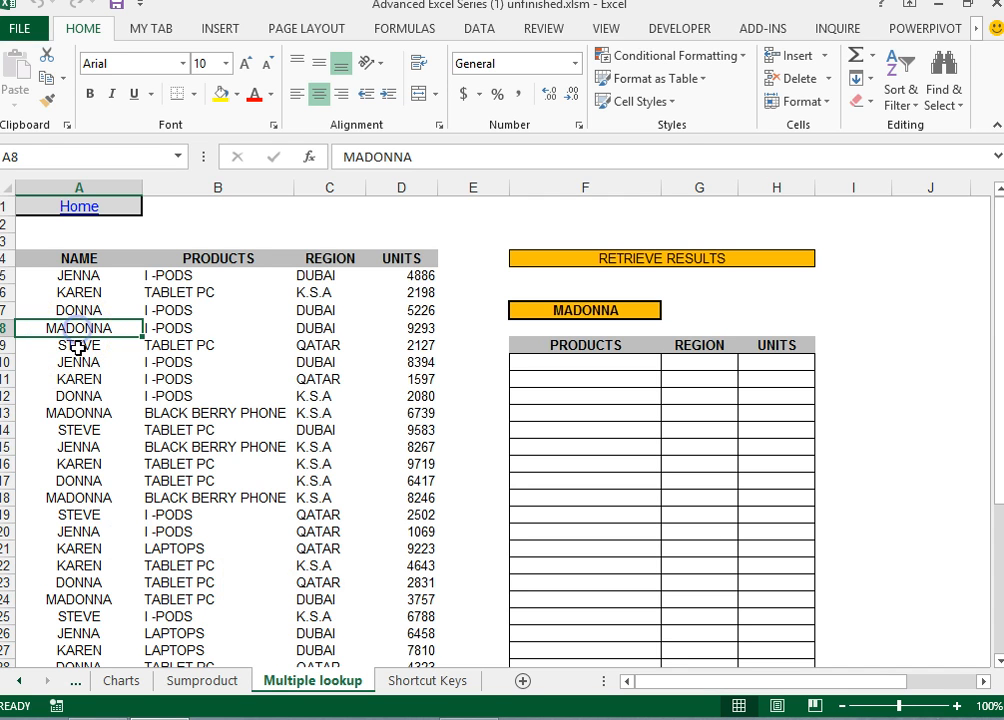
# - Examine the repeated rows of the selected name in the NAME column and the lookup name cell F7
pyautogui.click(84, 415)
pyautogui.click(75, 328)
pyautogui.click(74, 414)
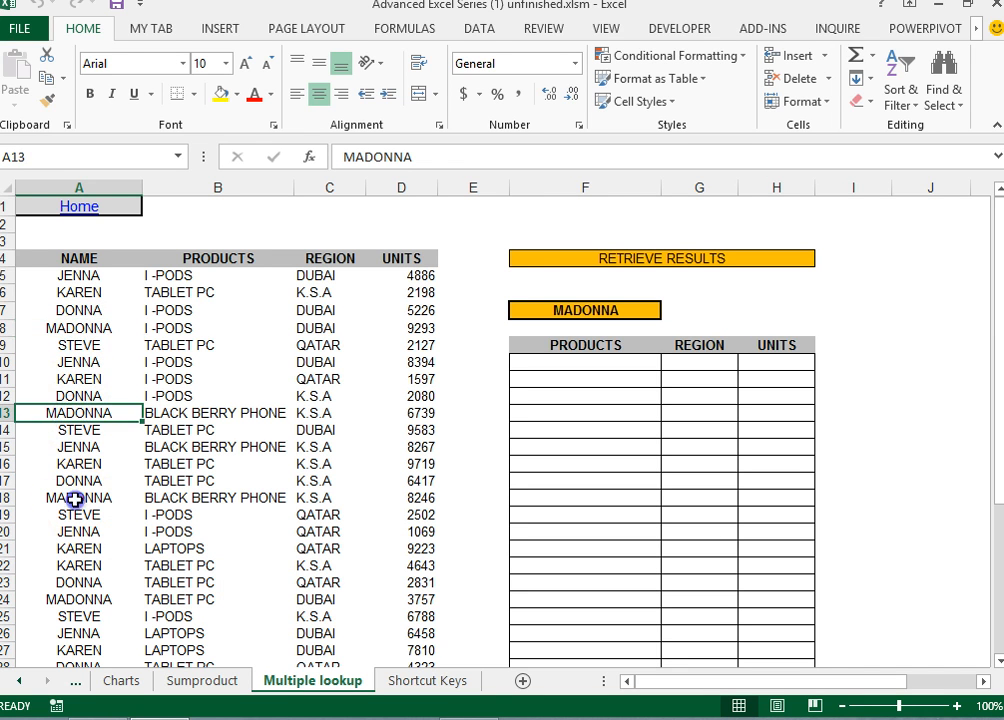
pyautogui.click(76, 498)
pyautogui.click(121, 492)
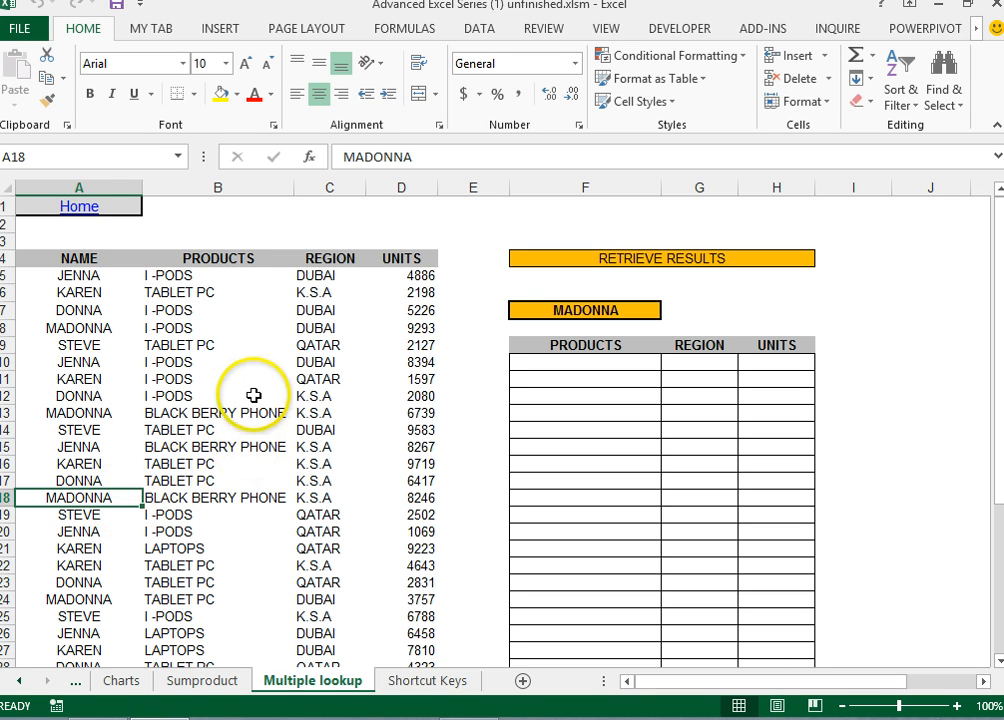
pyautogui.click(92, 329)
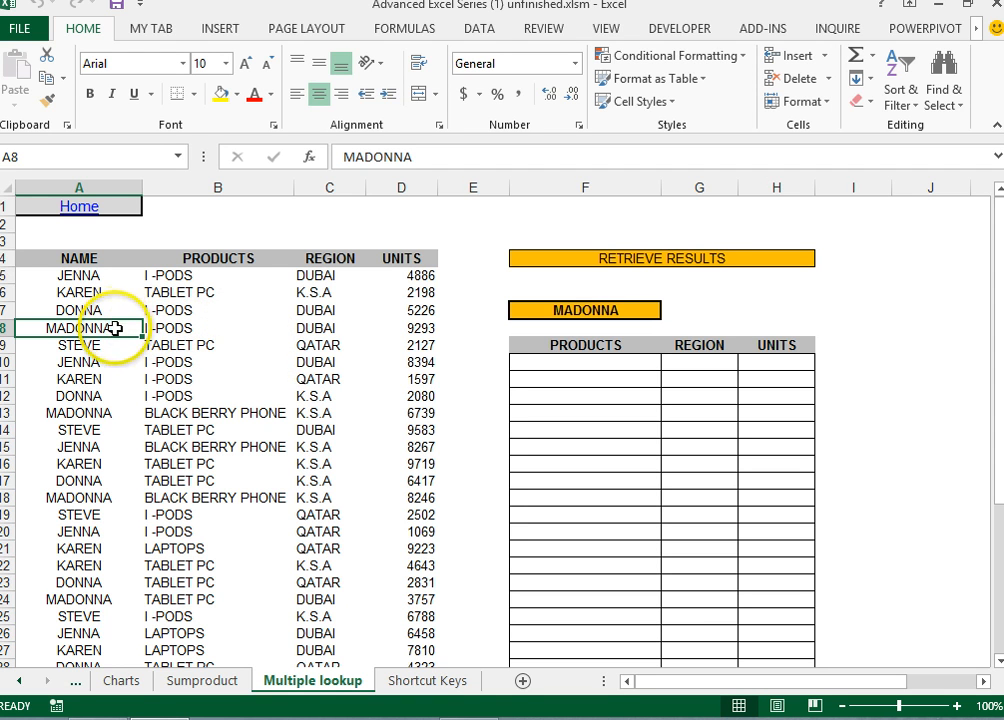
pyautogui.click(570, 312)
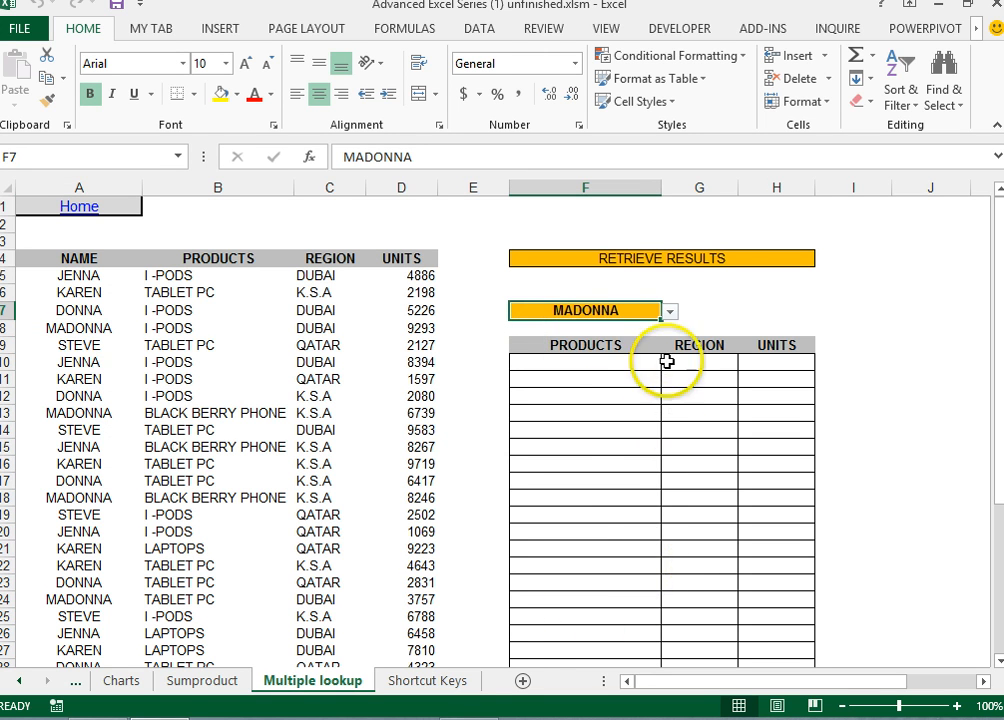
# - Test the formula =ROW() in cell G7 against its row header, and clear the cell
pyautogui.click(736, 306)
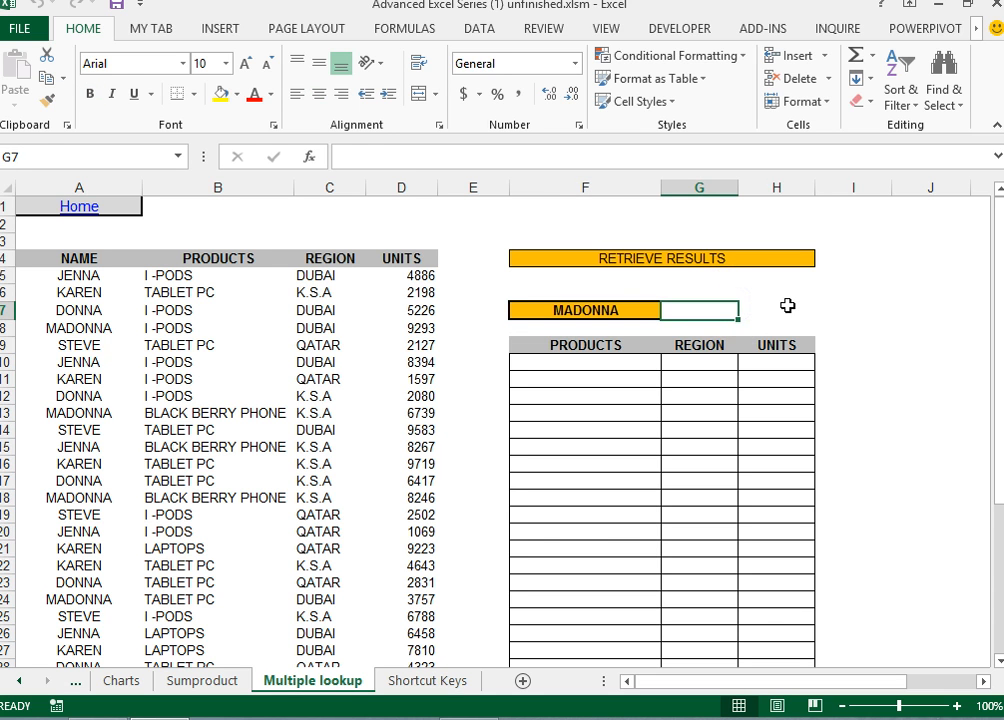
pyautogui.write('=row(')
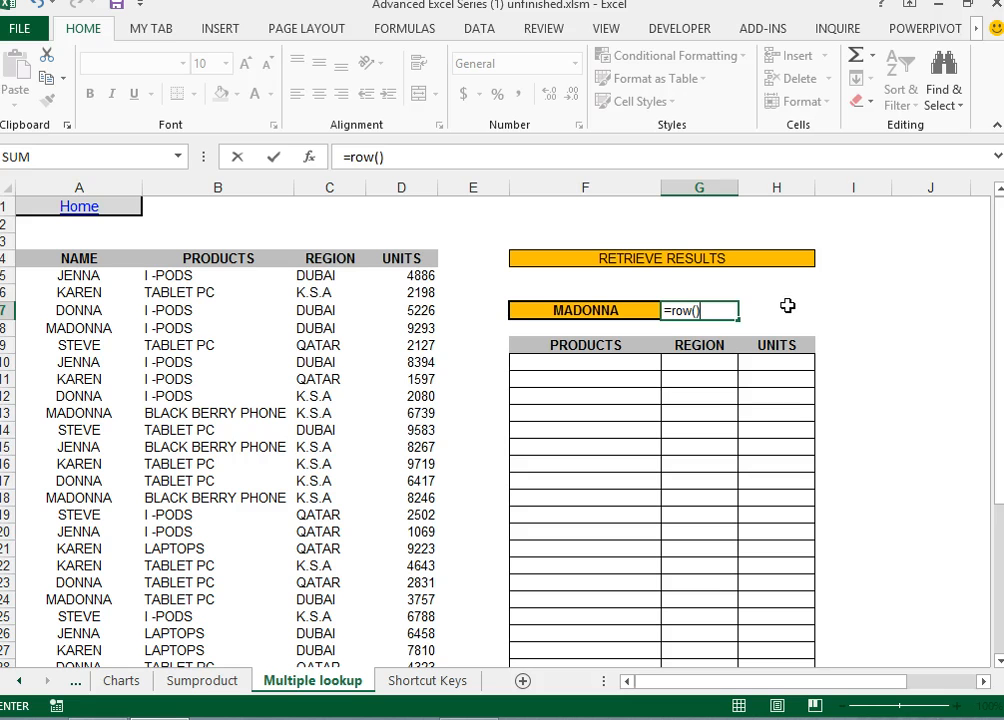
pyautogui.press('Return')
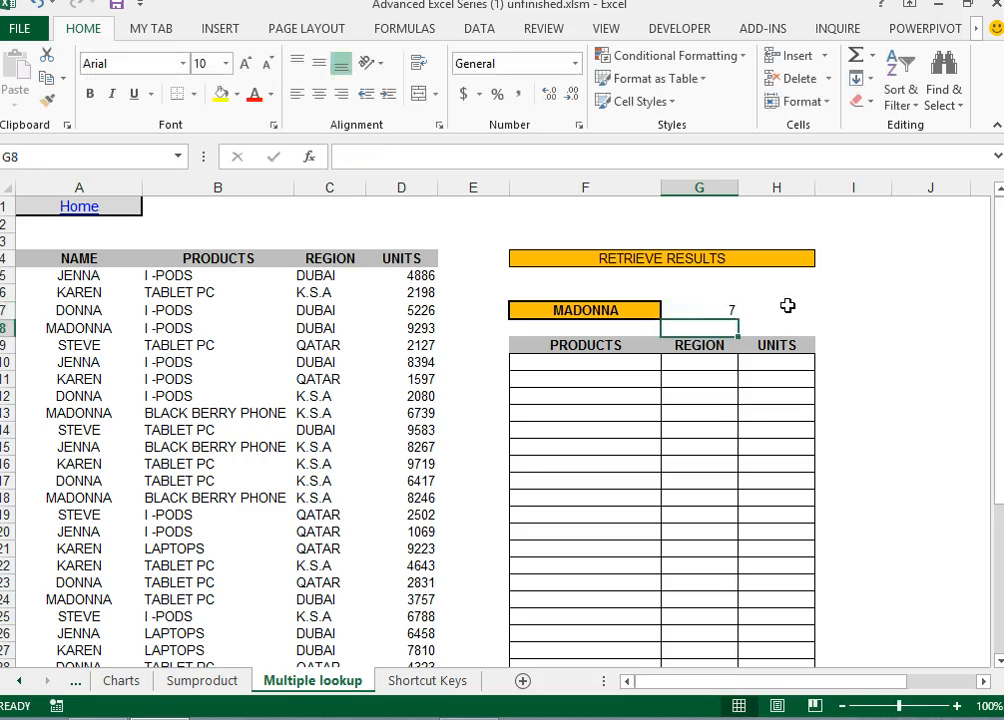
pyautogui.click(704, 310)
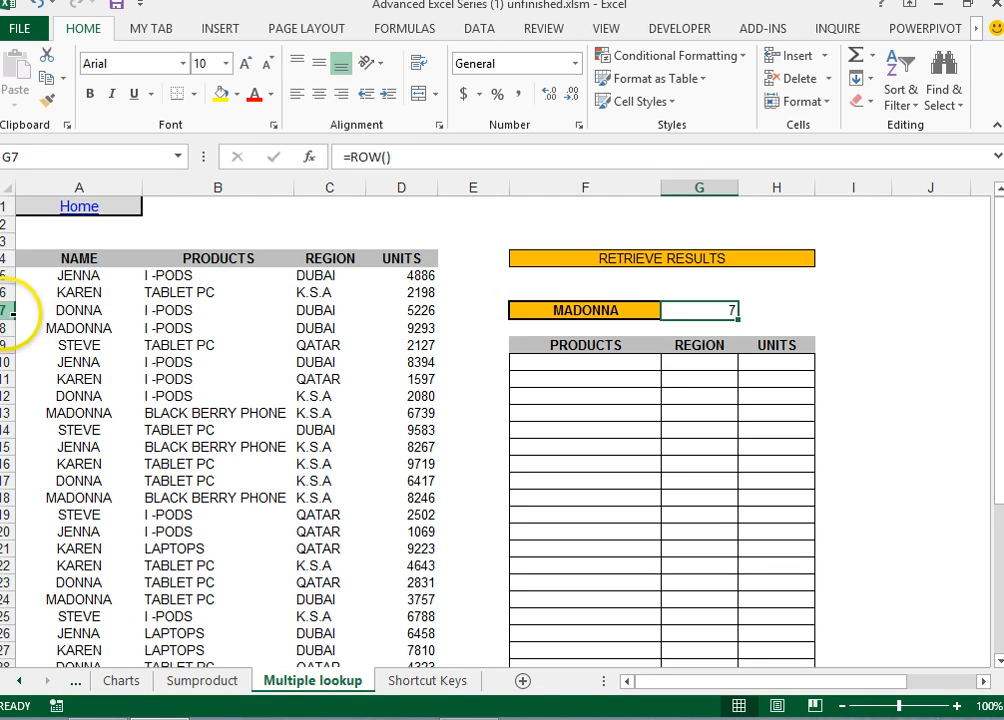
pyautogui.click(13, 313)
pyautogui.click(724, 314)
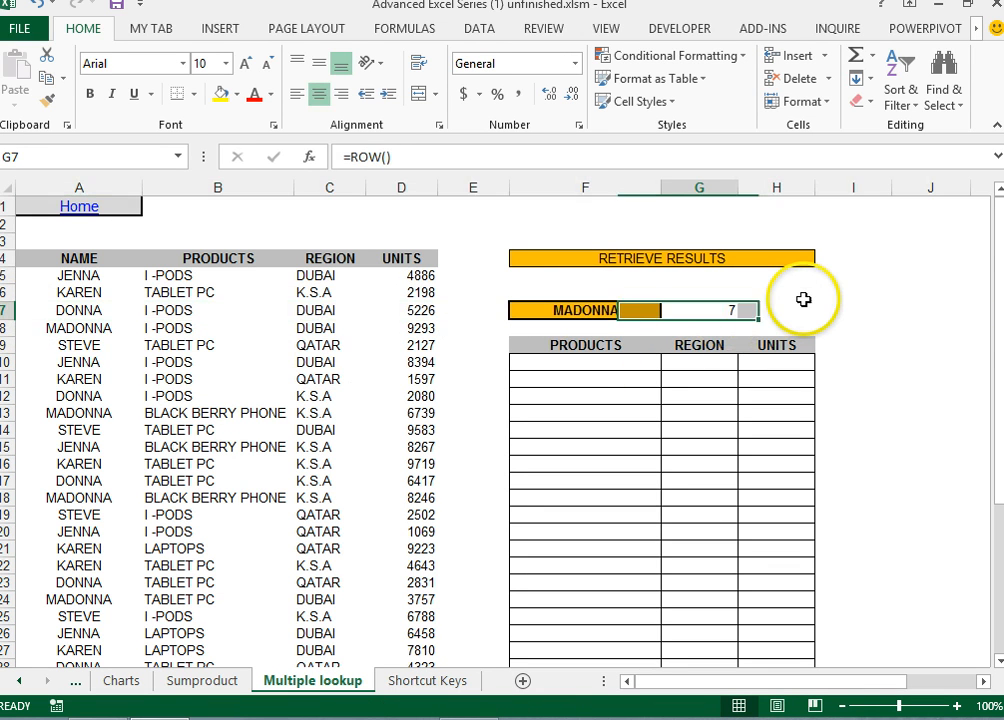
pyautogui.press('Delete')
# - Enter =SMALL(D5:D34,2) in cell H7 to return the second-smallest value of the UNITS column
pyautogui.press('Right')
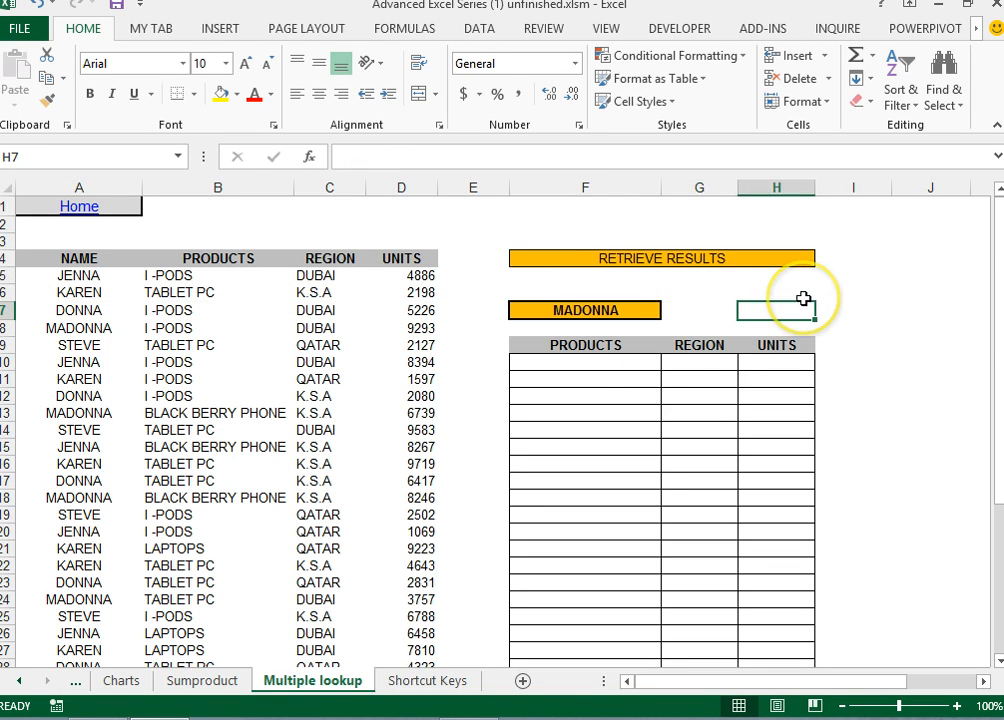
pyautogui.write('=')
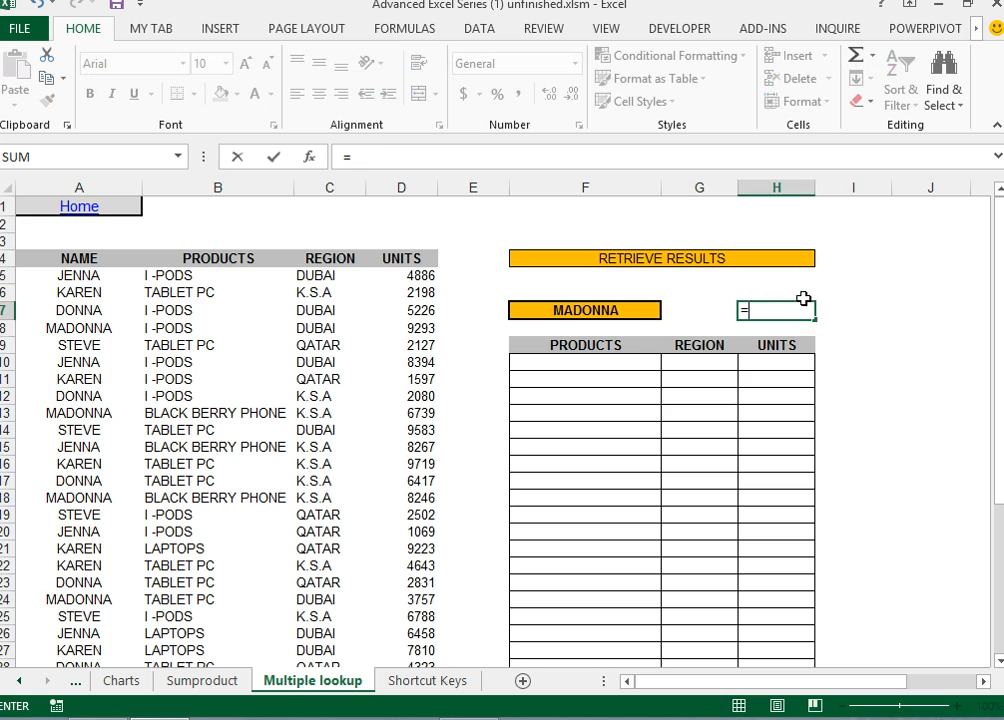
pyautogui.write('sma')
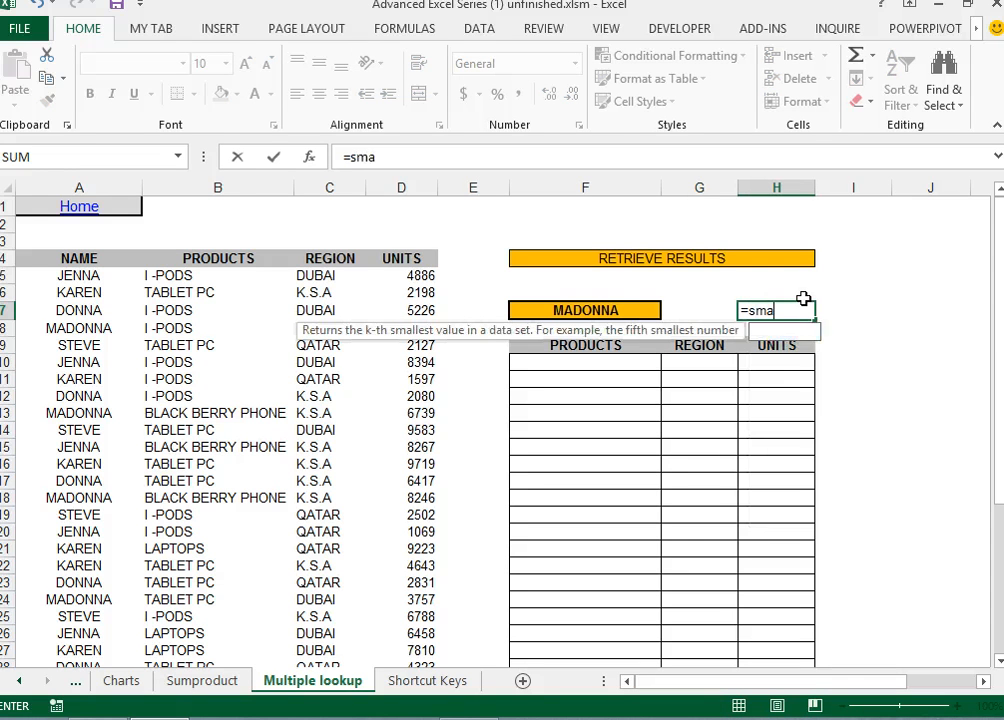
pyautogui.write('ll(')
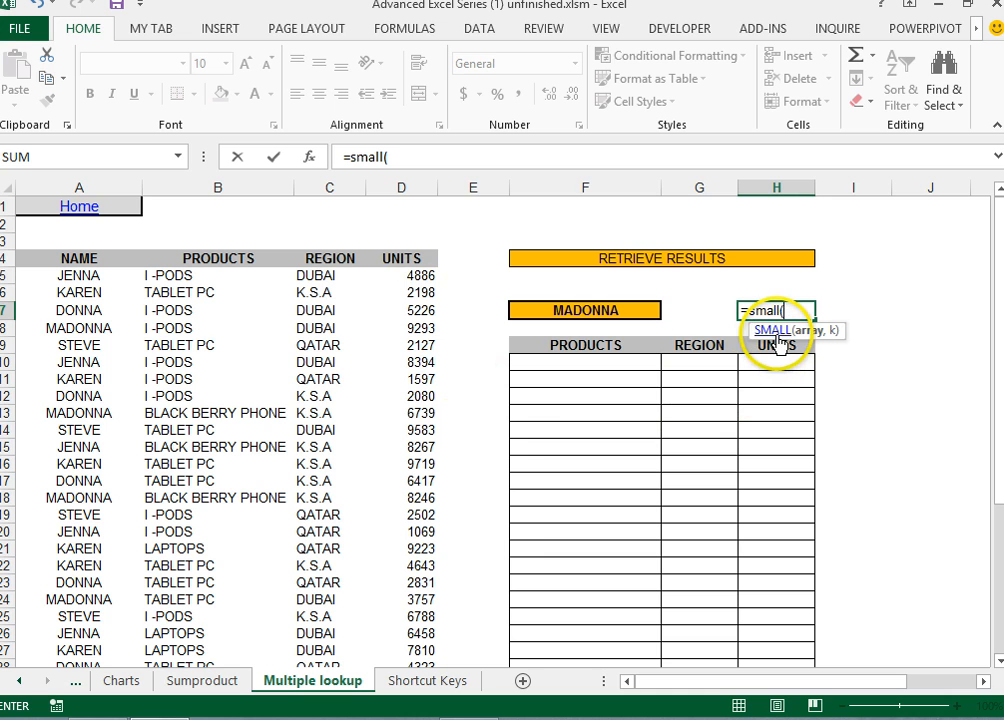
pyautogui.click(421, 278)
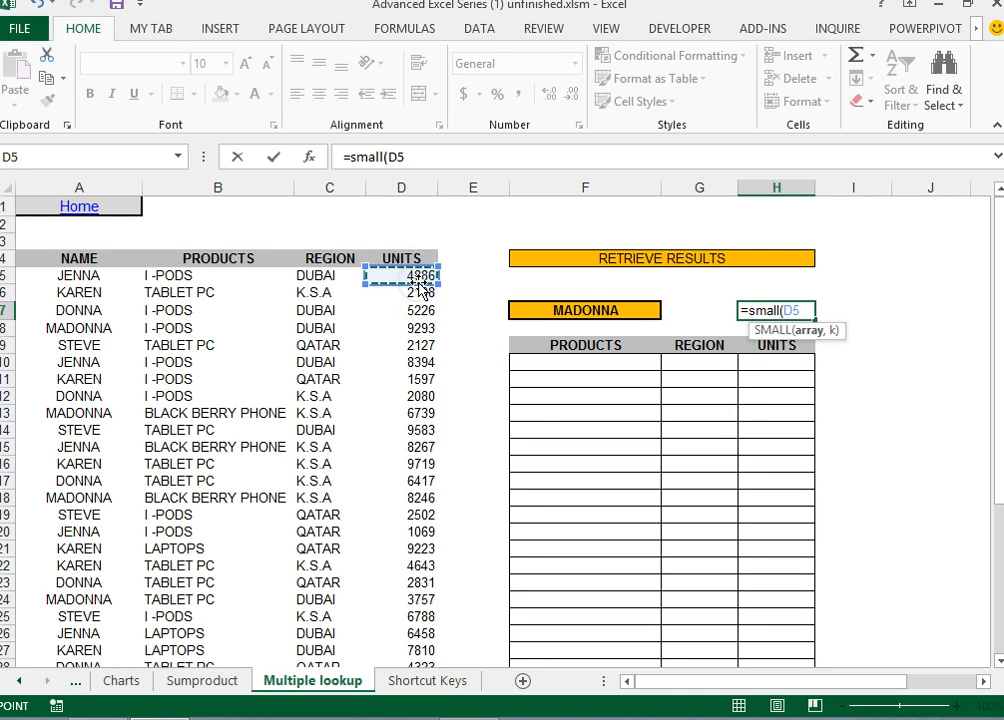
pyautogui.hotkey('ctrl', 'shift', 'Down')
pyautogui.write(',')
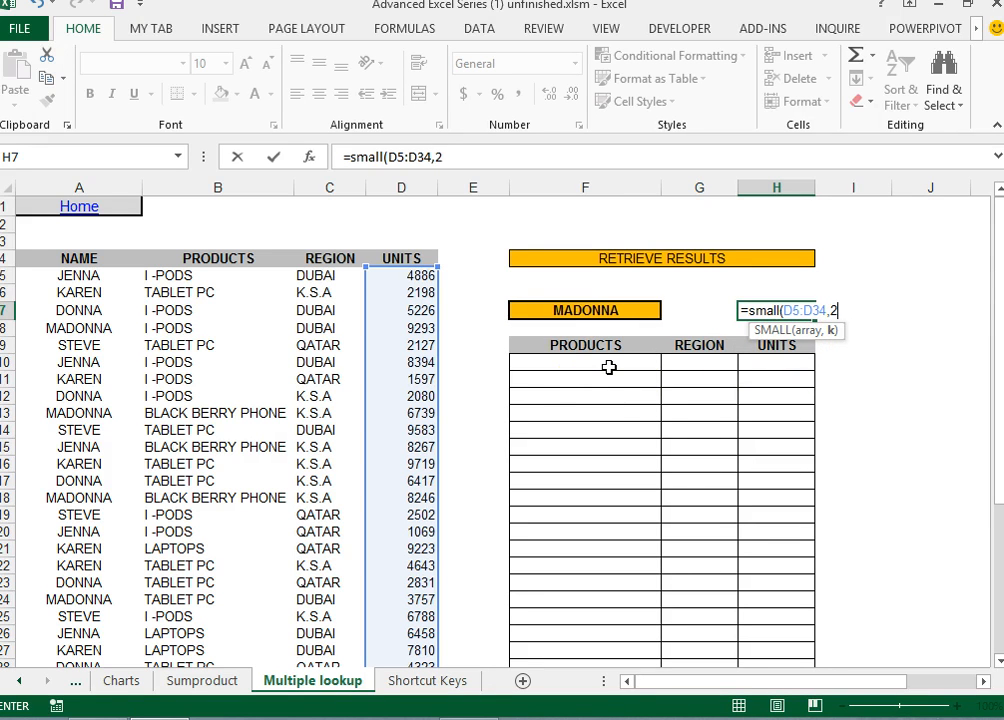
pyautogui.write('2)')
pyautogui.press('Return')
pyautogui.press('Up')
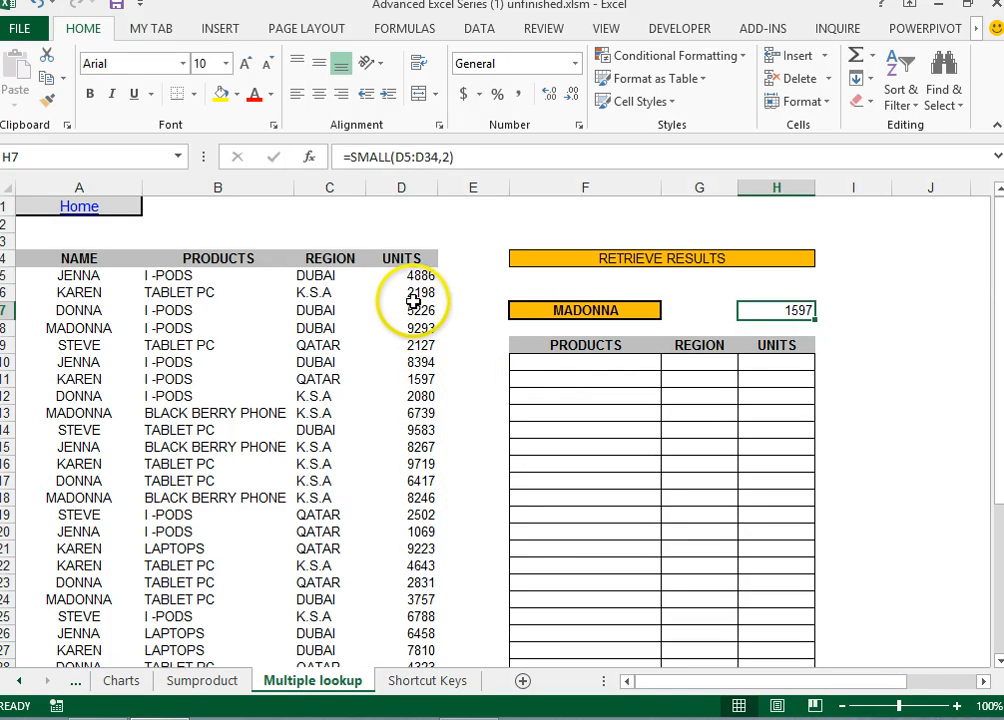
# - Check the SMALL result against the matching UNITS entry in D11, and clear the test formula from H7
pyautogui.click(412, 381)
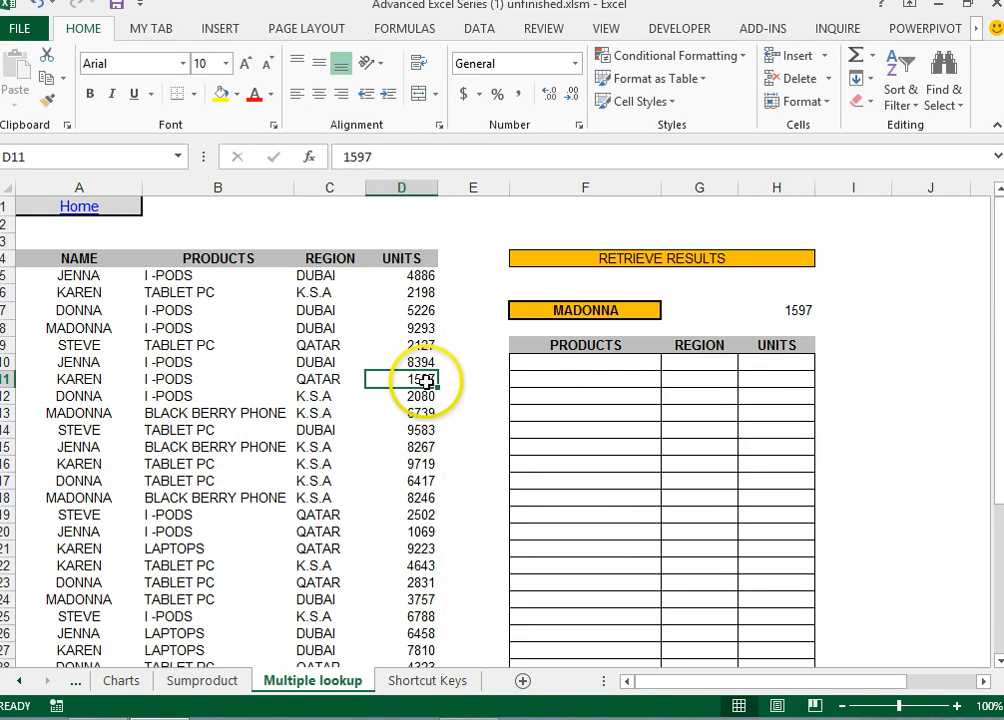
pyautogui.click(806, 312)
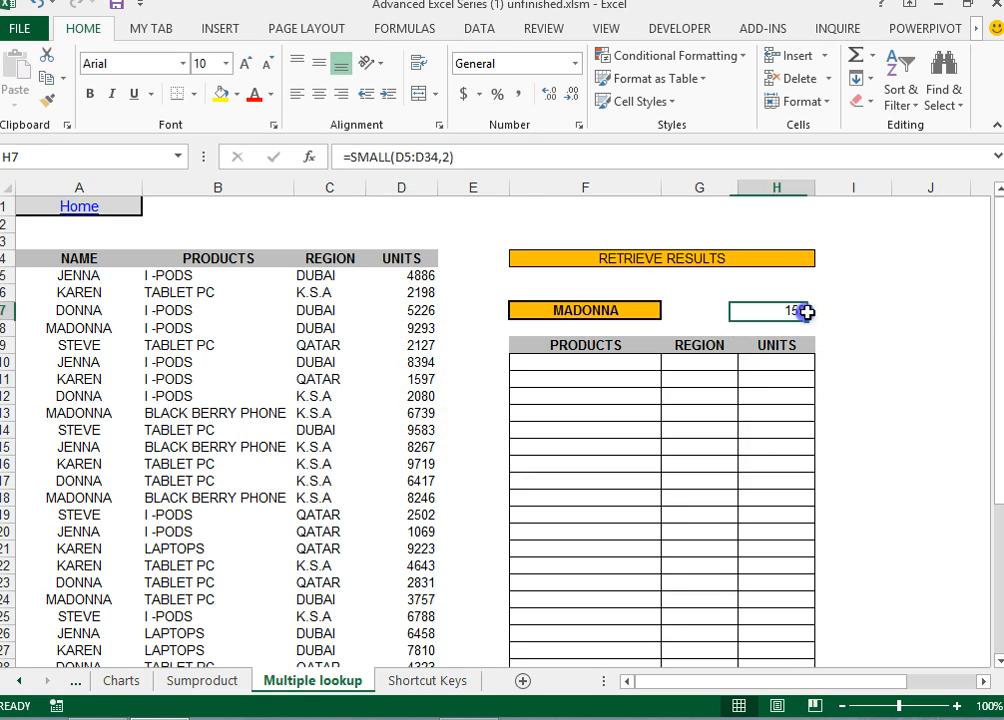
pyautogui.press('Delete')
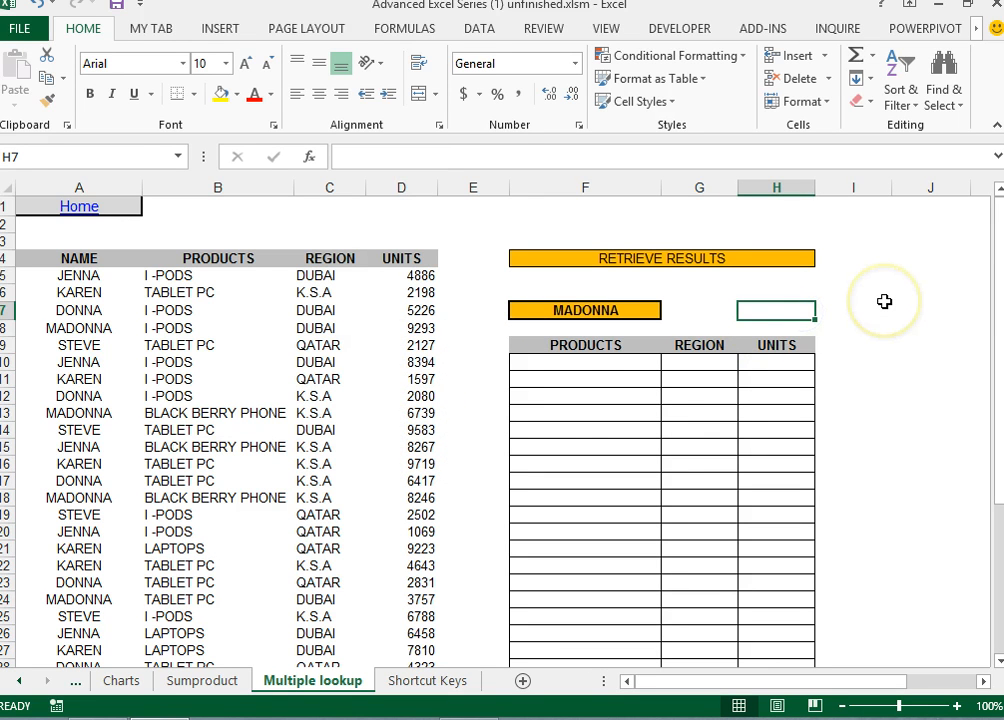
# - Start an IF formula in F10 whose logical test compares $F$7 with the name range $A$5:$A$34
pyautogui.click(576, 365)
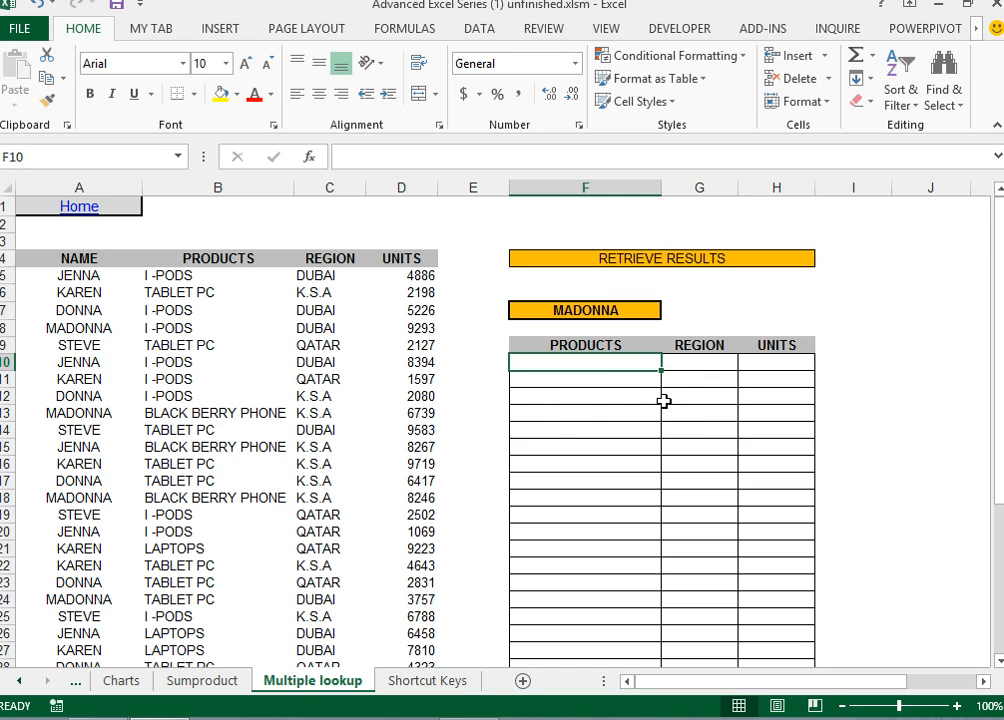
pyautogui.write('=if(')
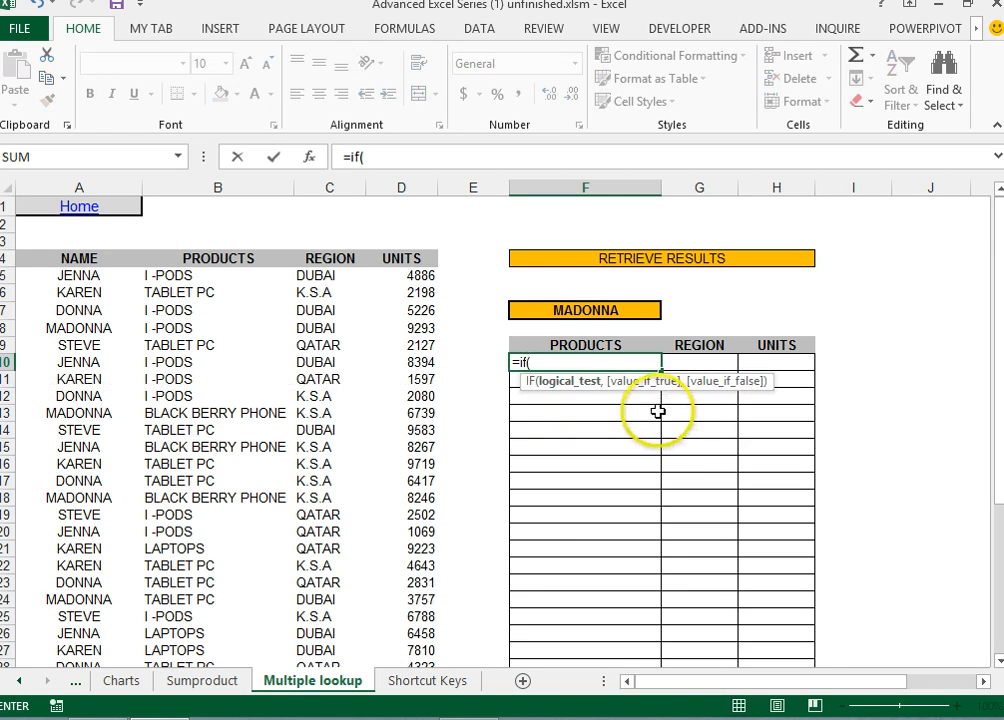
pyautogui.click(560, 310)
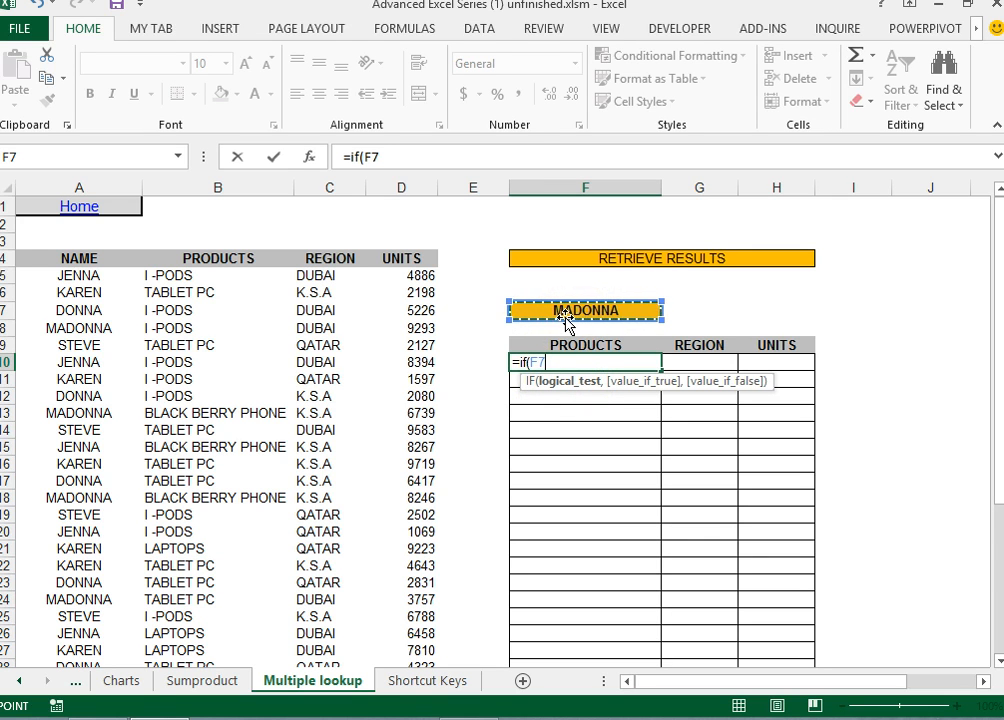
pyautogui.write('=')
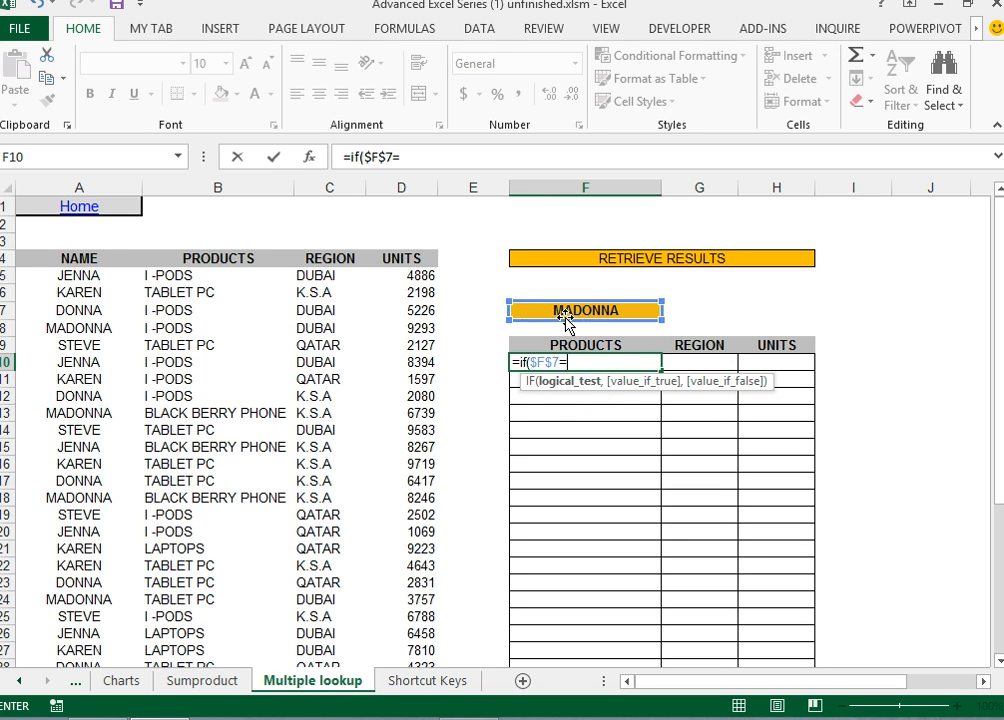
pyautogui.click(80, 276)
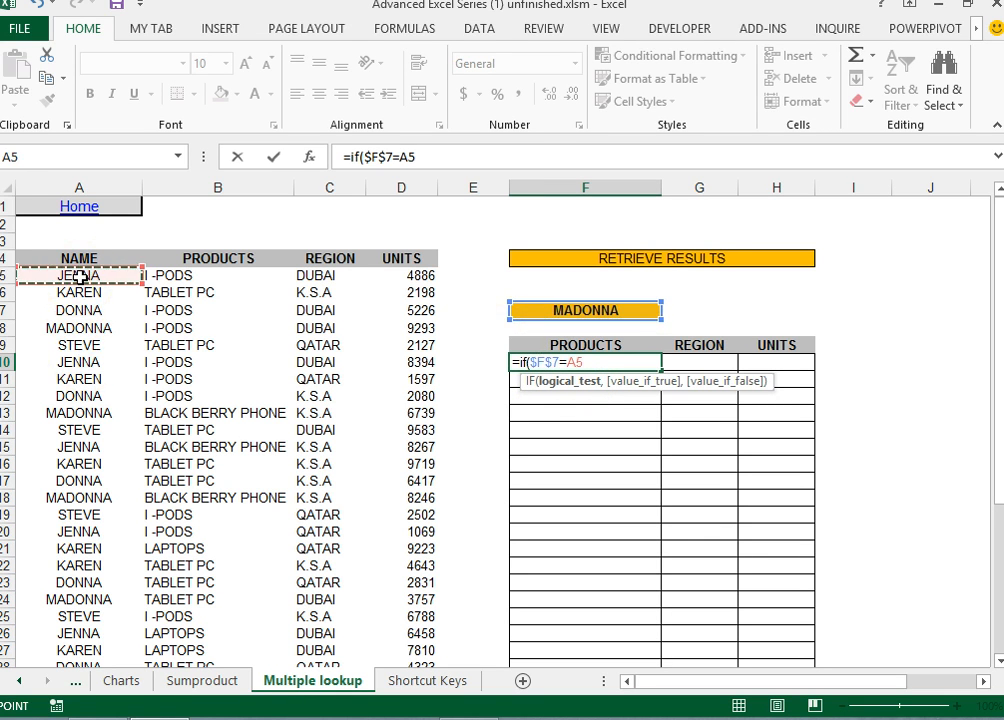
pyautogui.hotkey('ctrl', 'shift', 'Down')
pyautogui.press('F4')
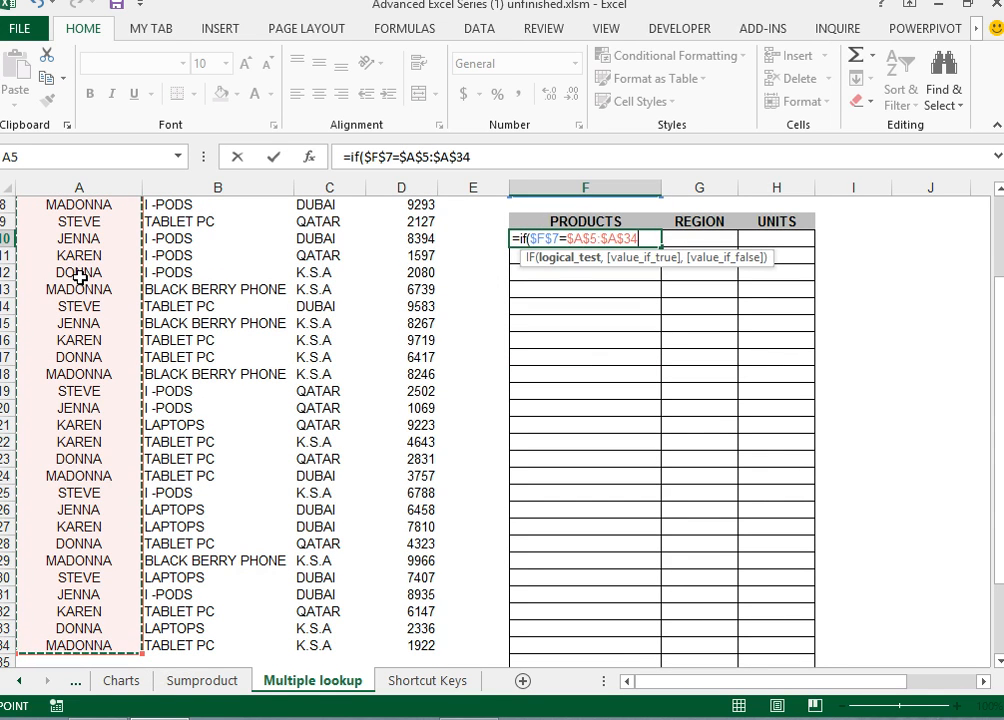
pyautogui.write(',')
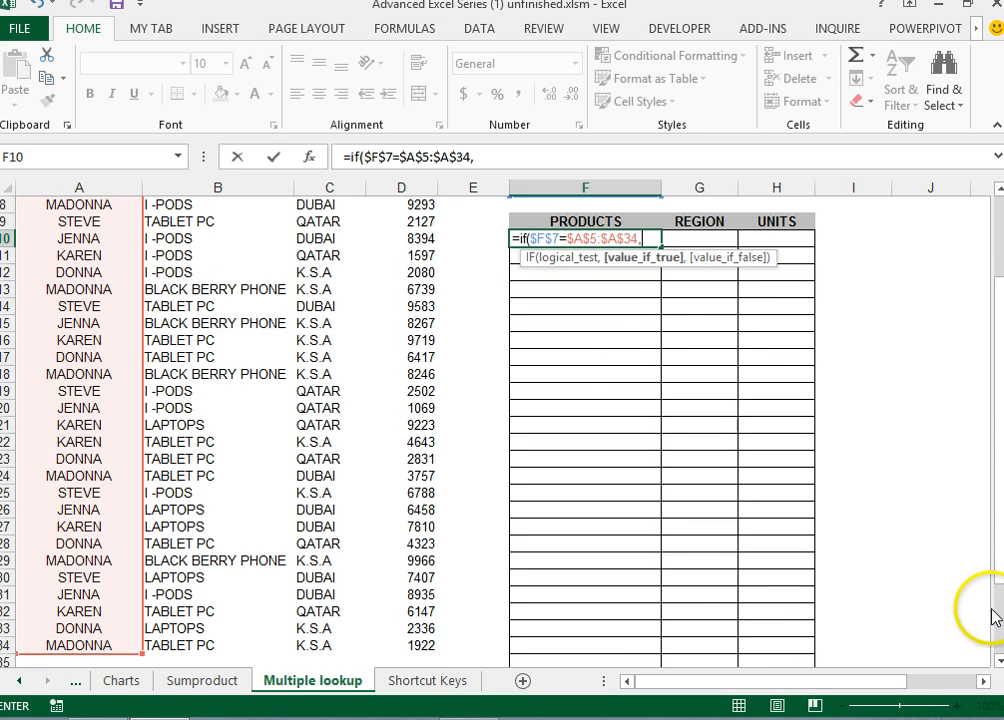
# - Add ROW($A$5:$A$34), with absolute references, as the value-if-true argument of the IF formula in F10
pyautogui.moveTo(997, 525); pyautogui.dragTo(997, 200)
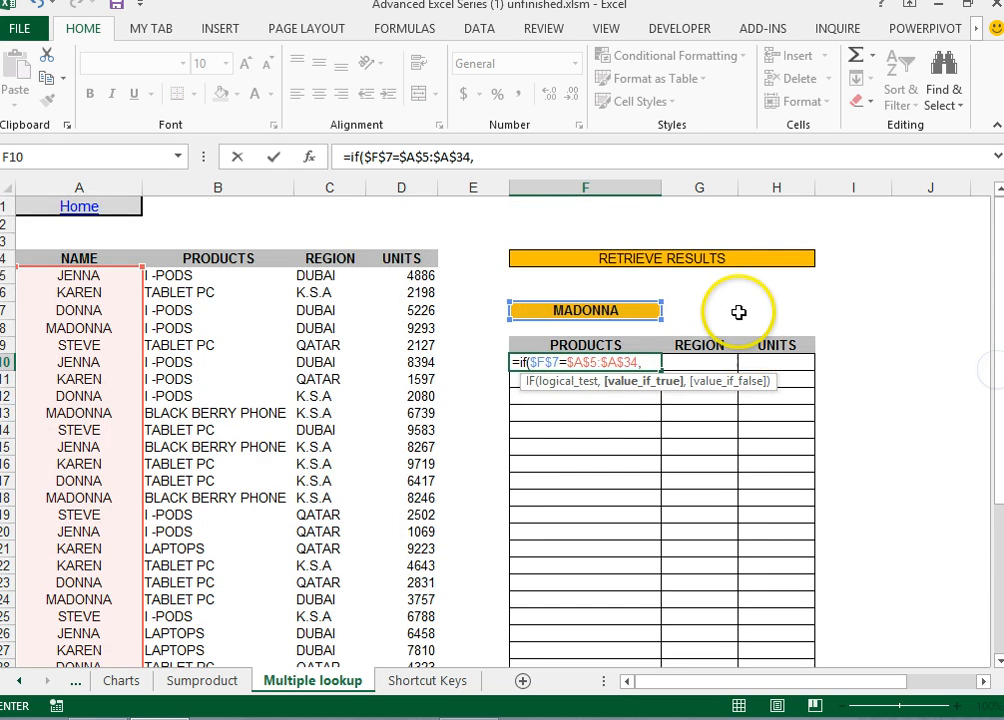
pyautogui.write('row')
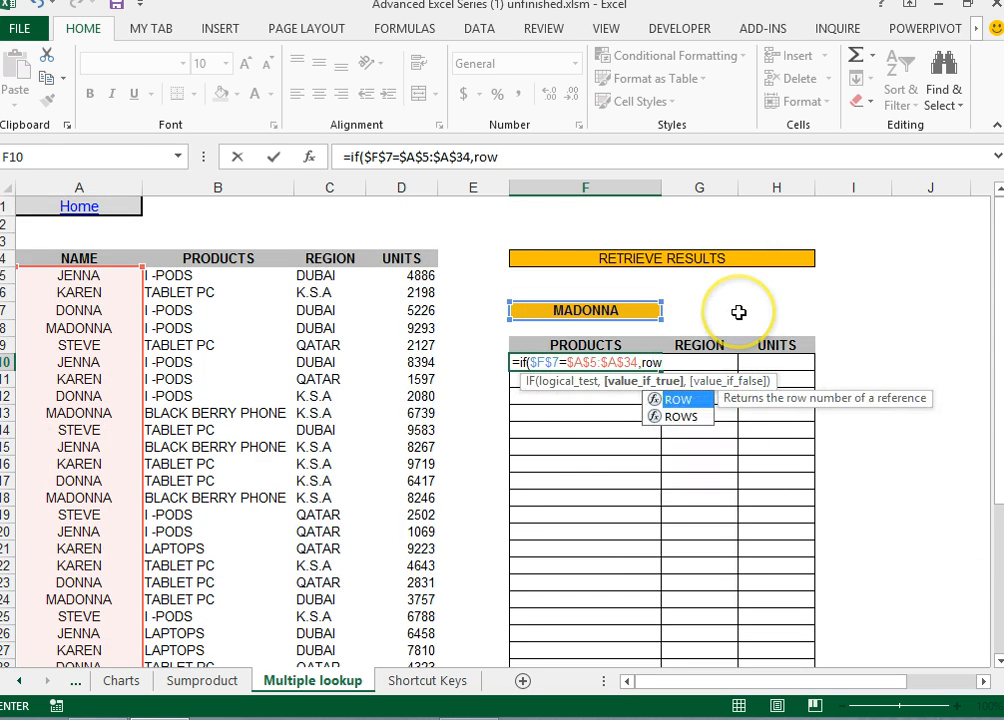
pyautogui.write('(')
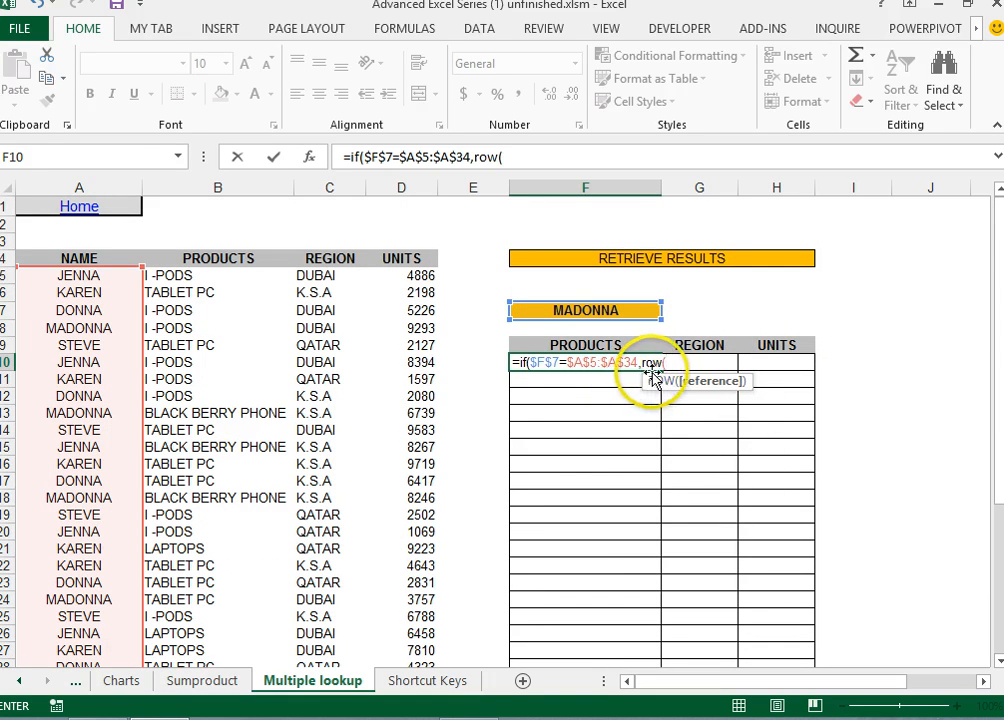
pyautogui.click(102, 279)
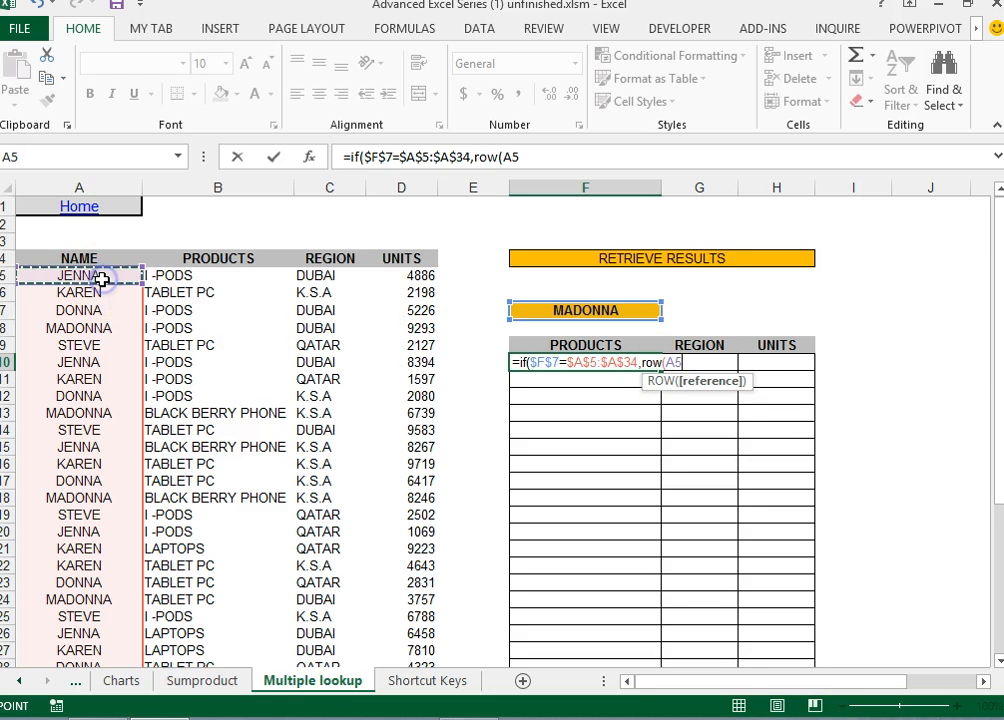
pyautogui.hotkey('ctrl', 'shift', 'Down')
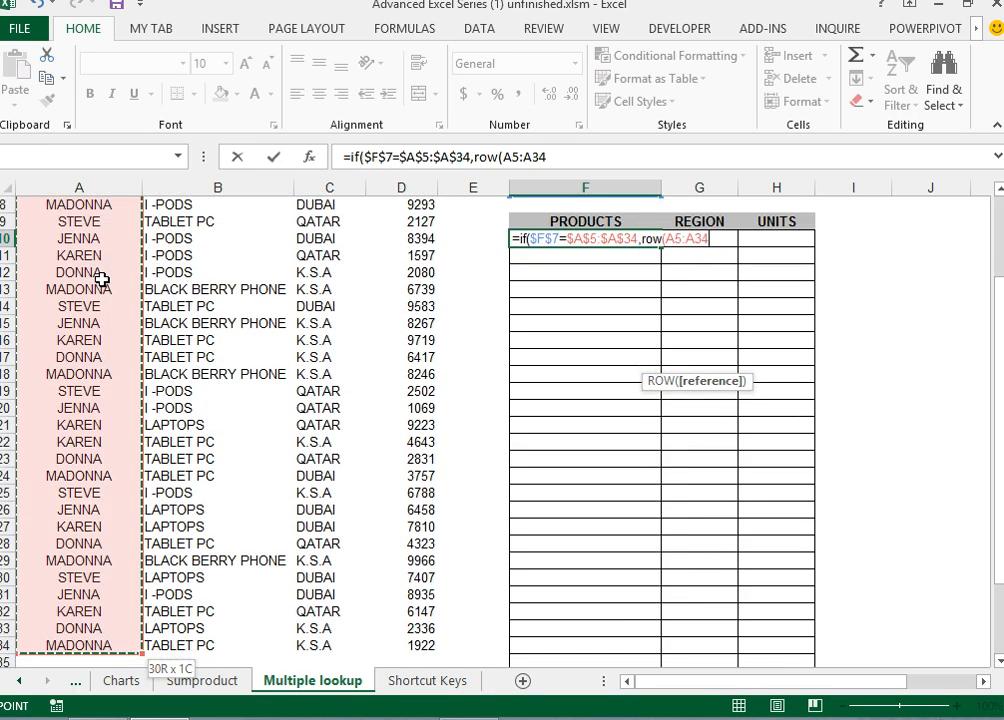
pyautogui.press('F4')
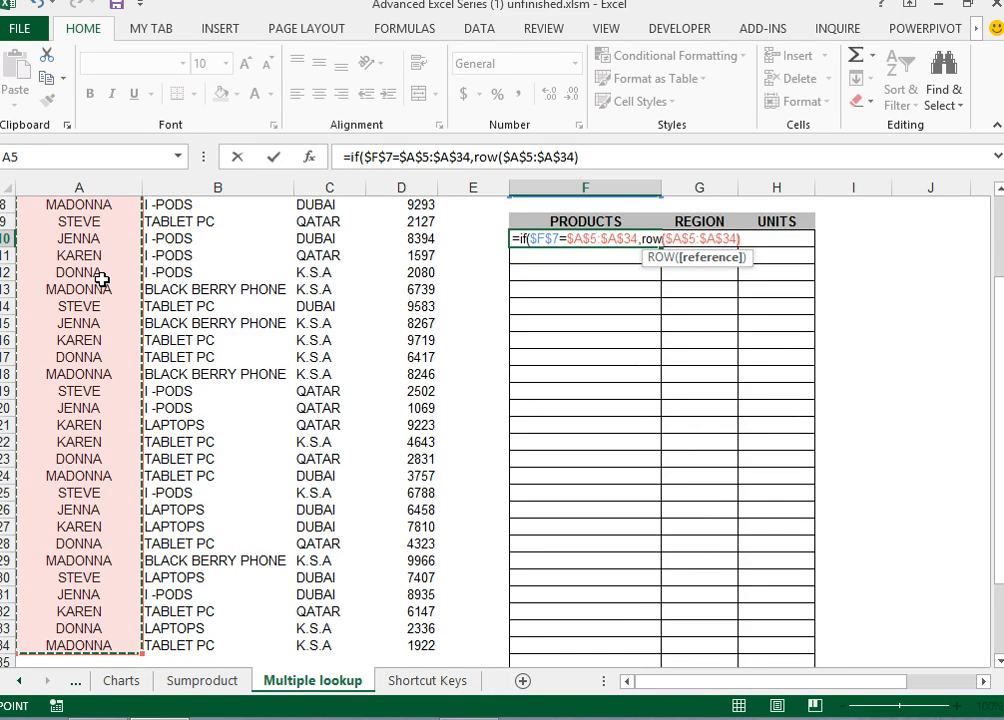
pyautogui.write(')')
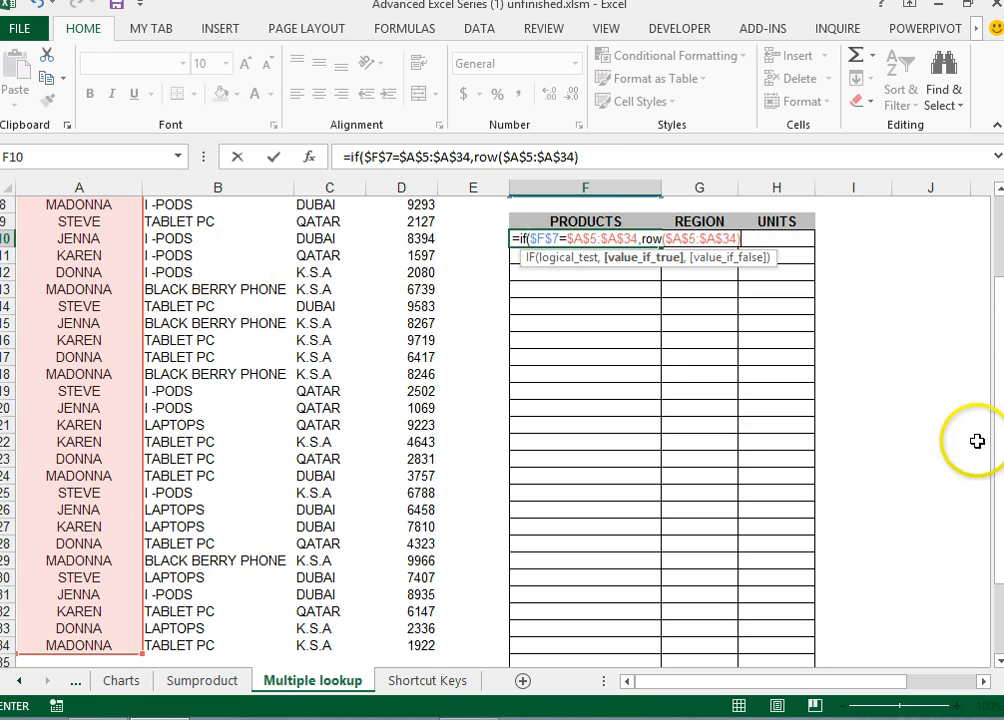
# - Complete the IF formula in F10 with an empty string "" as the value-if-false argument and enter it
pyautogui.moveTo(997, 468); pyautogui.dragTo(990, 302)
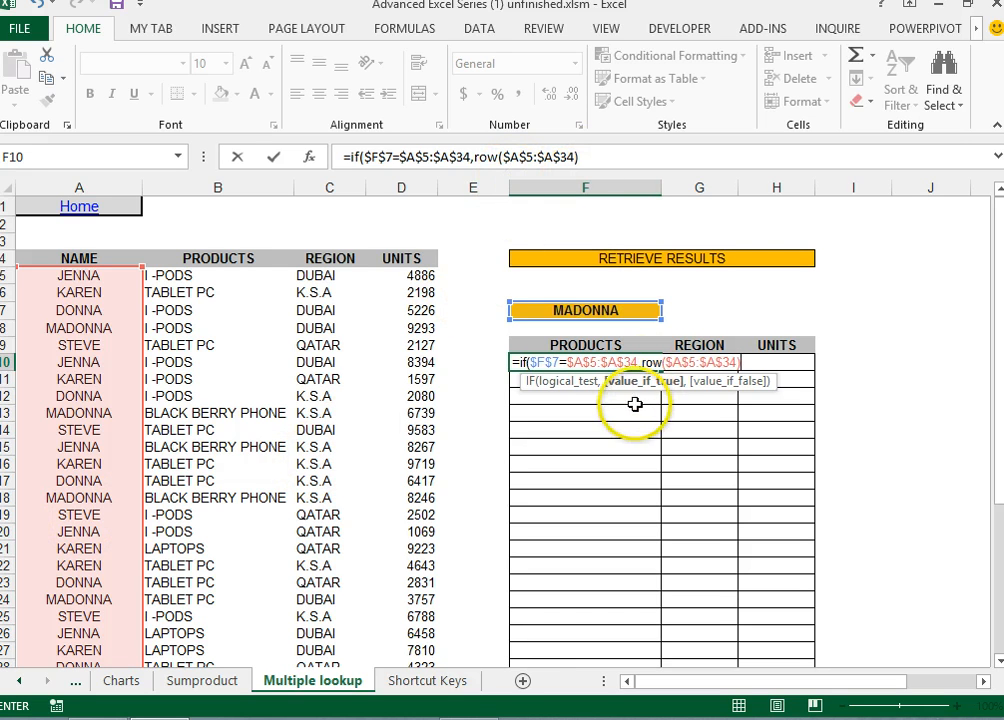
pyautogui.click(672, 157)
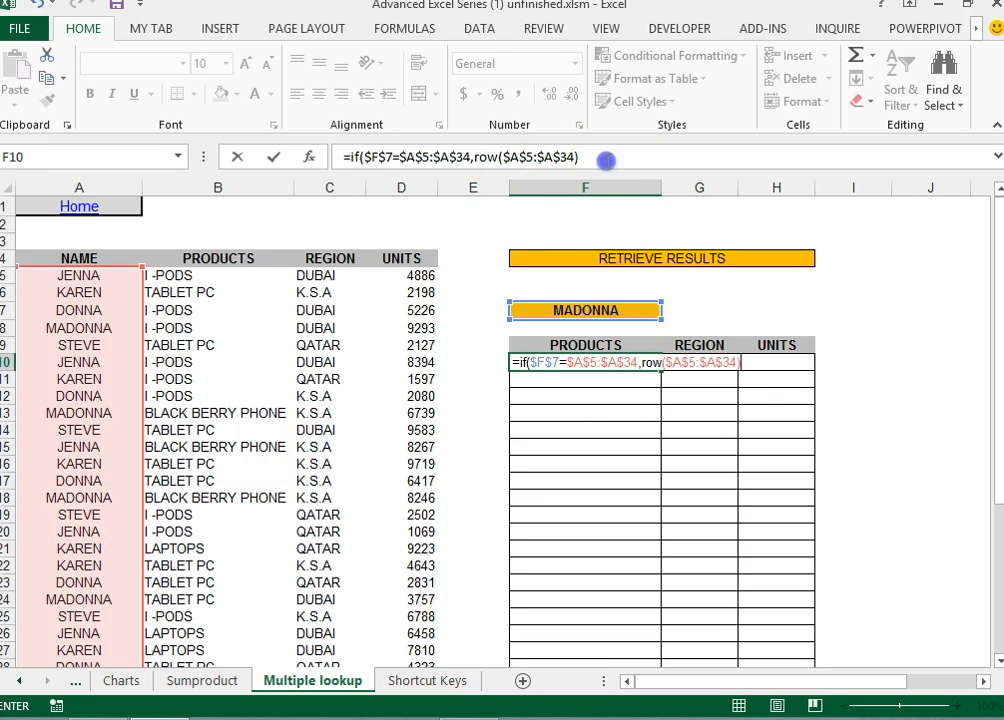
pyautogui.write(',')
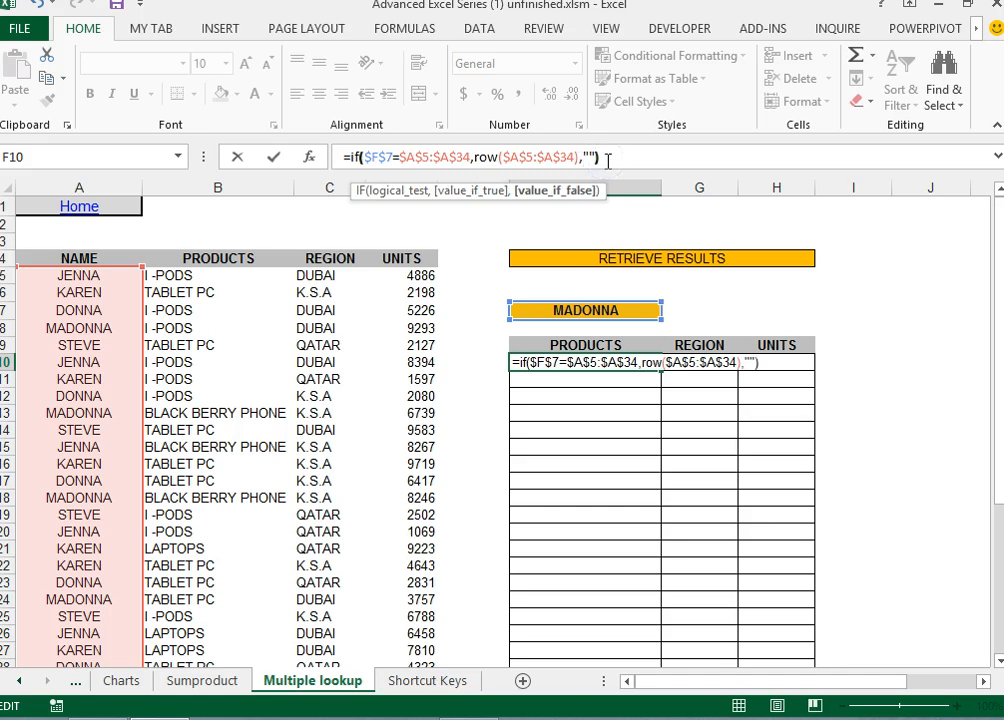
pyautogui.write('"")')
pyautogui.press('Return')
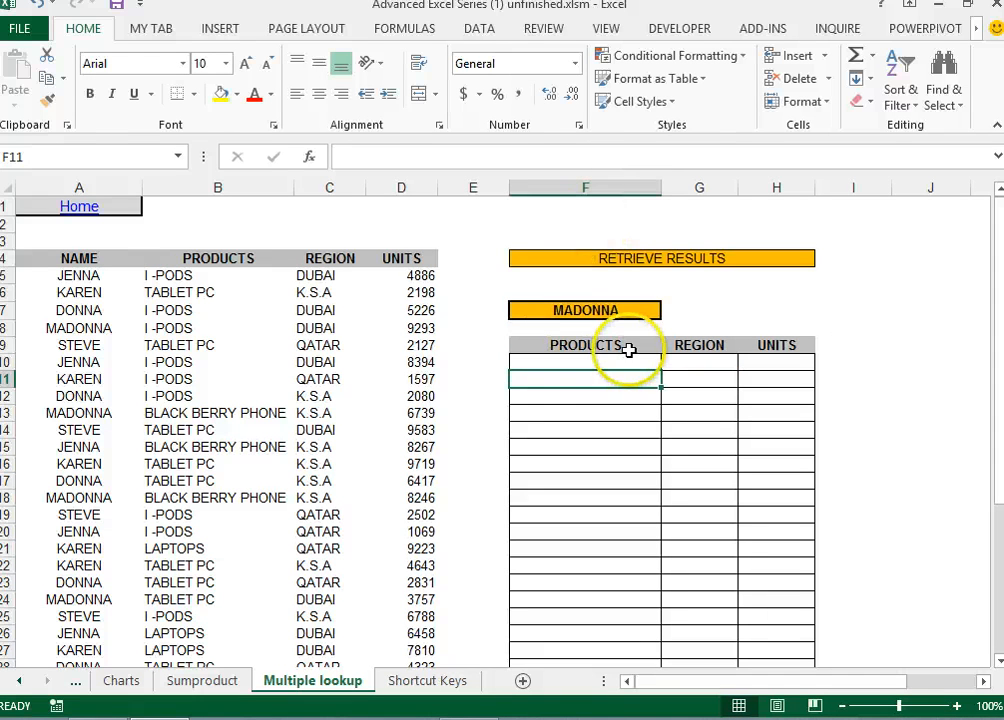
# - Evaluate the whole IF formula in F10 to compare its array of row numbers with the matching names, discarding the evaluation
pyautogui.click(629, 365)
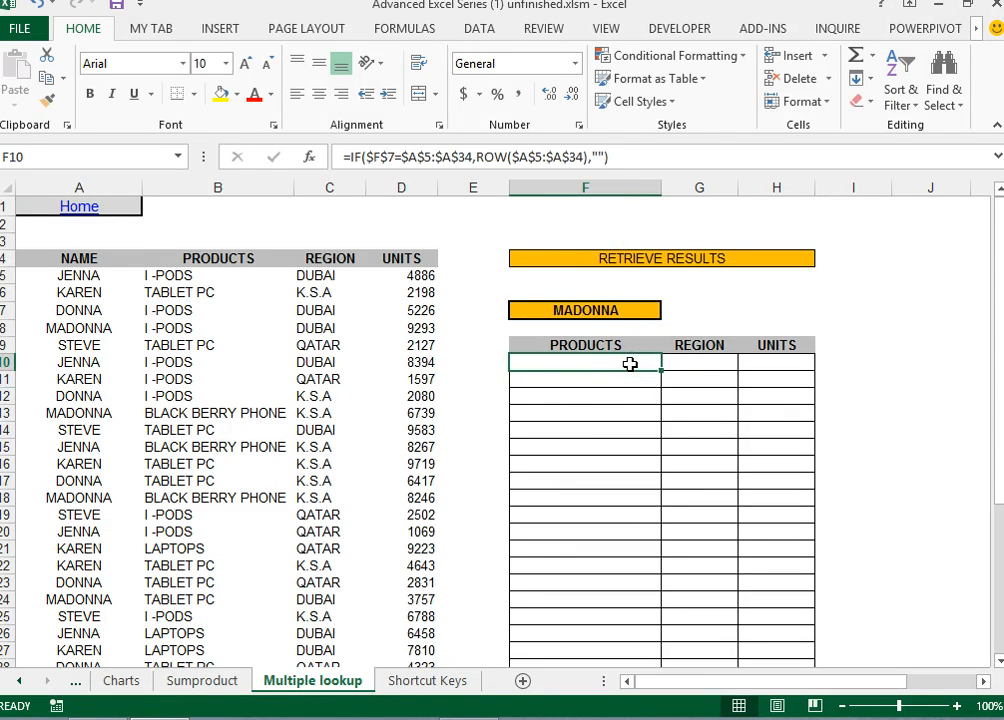
pyautogui.click(644, 156)
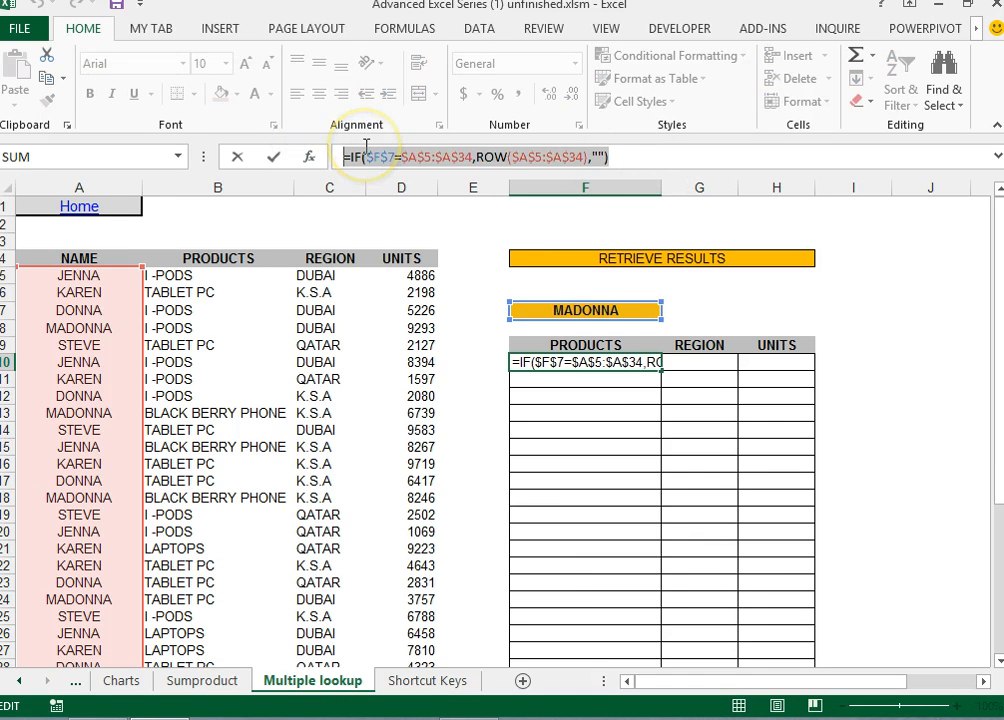
pyautogui.press('F9')
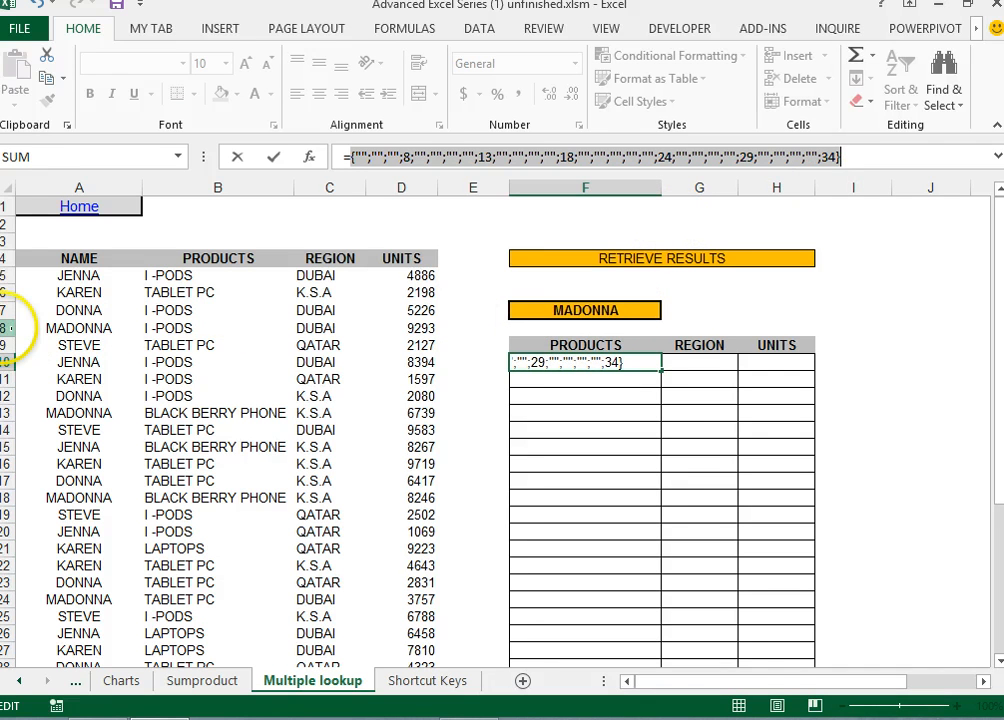
pyautogui.click(6, 328)
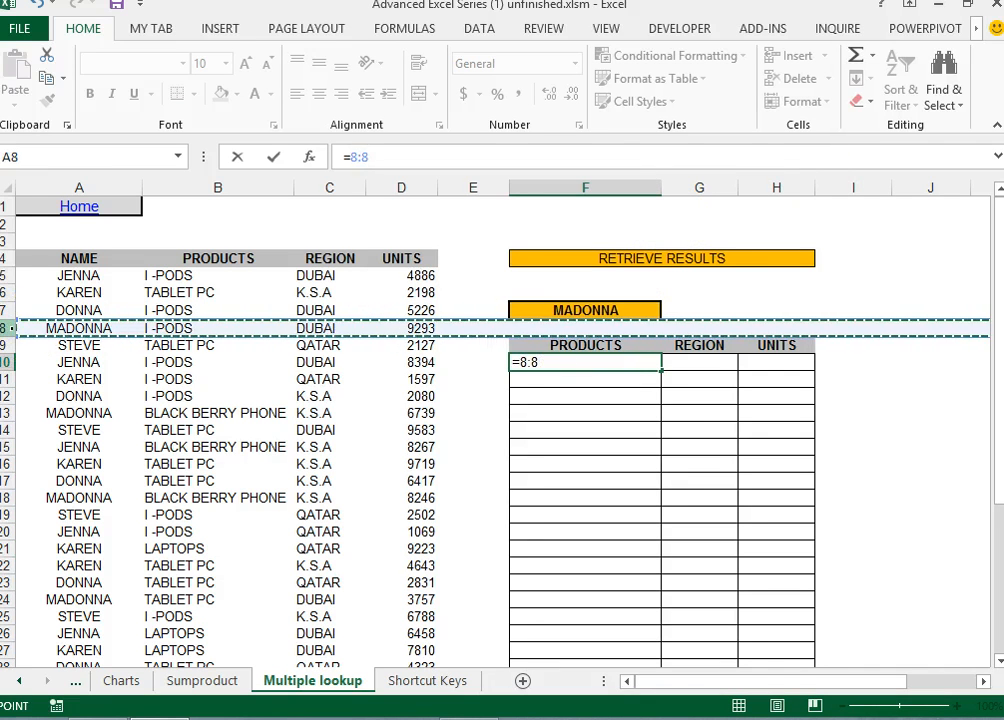
pyautogui.press('Escape')
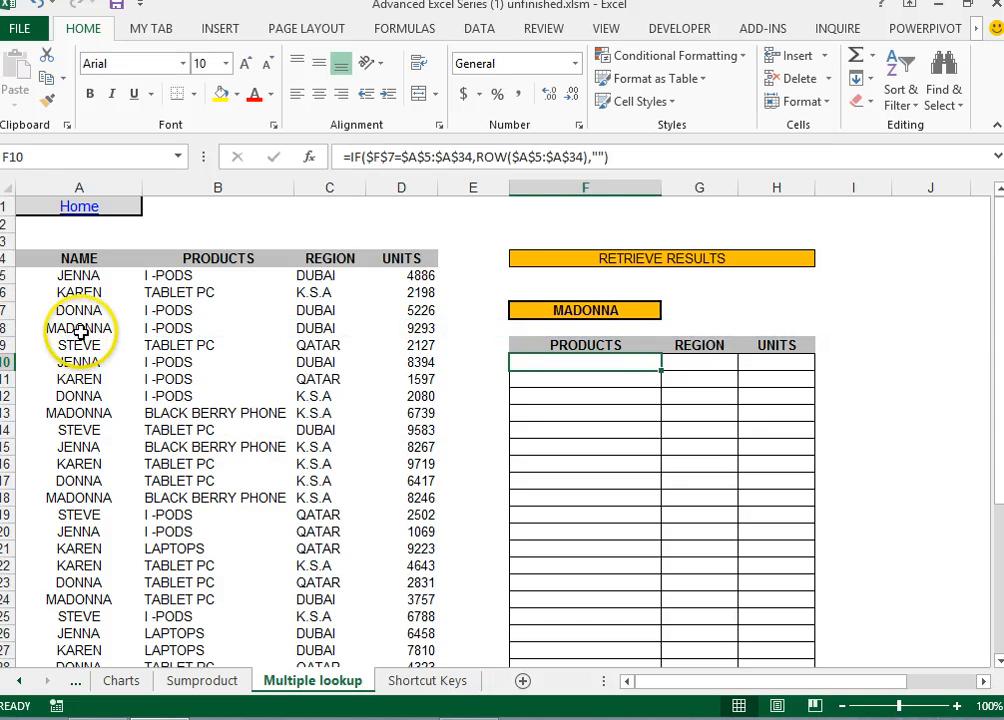
pyautogui.click(480, 157)
pyautogui.moveTo(608, 157); pyautogui.dragTo(352, 157)
pyautogui.press('F9')
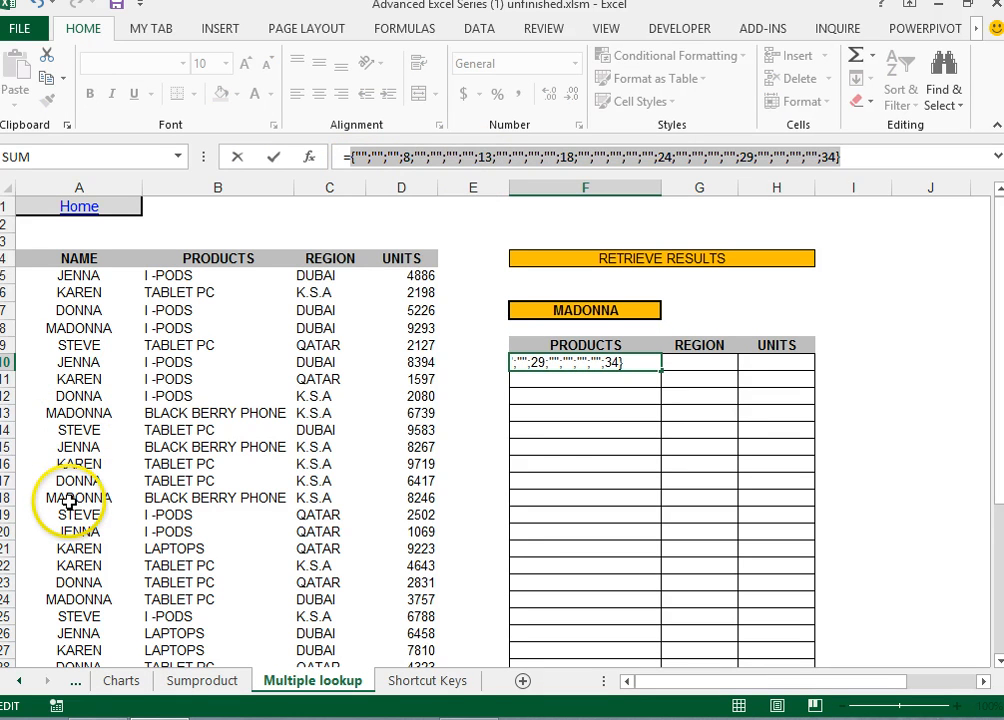
pyautogui.press('Escape')
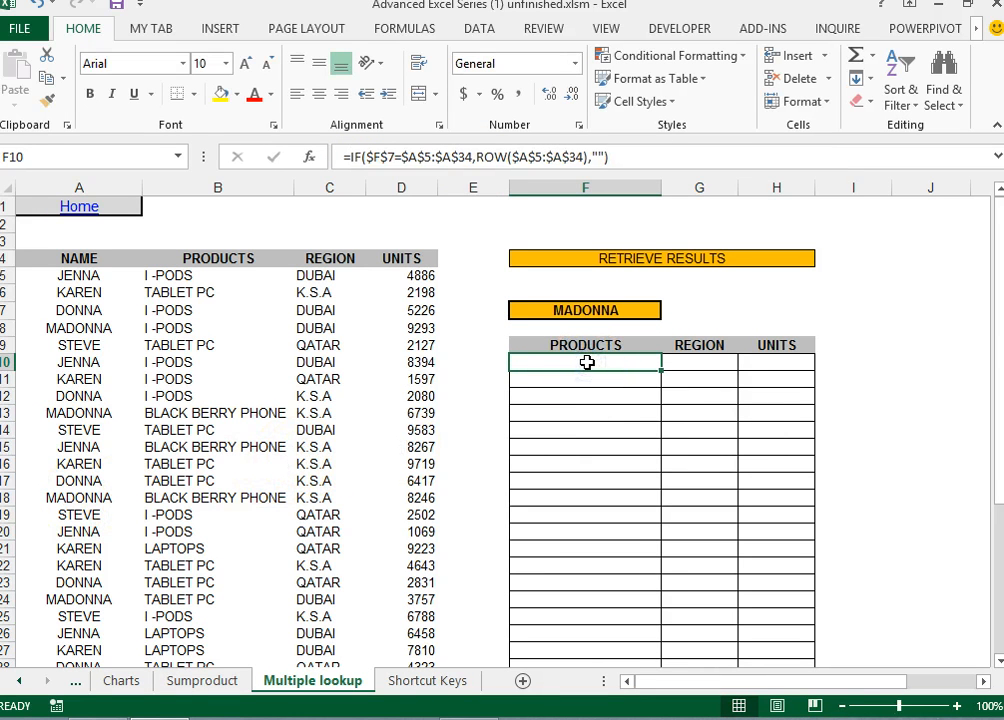
# - Wrap the IF formula in F10 in a SMALL function, using ROW(A1) as its k argument
pyautogui.click(350, 157)
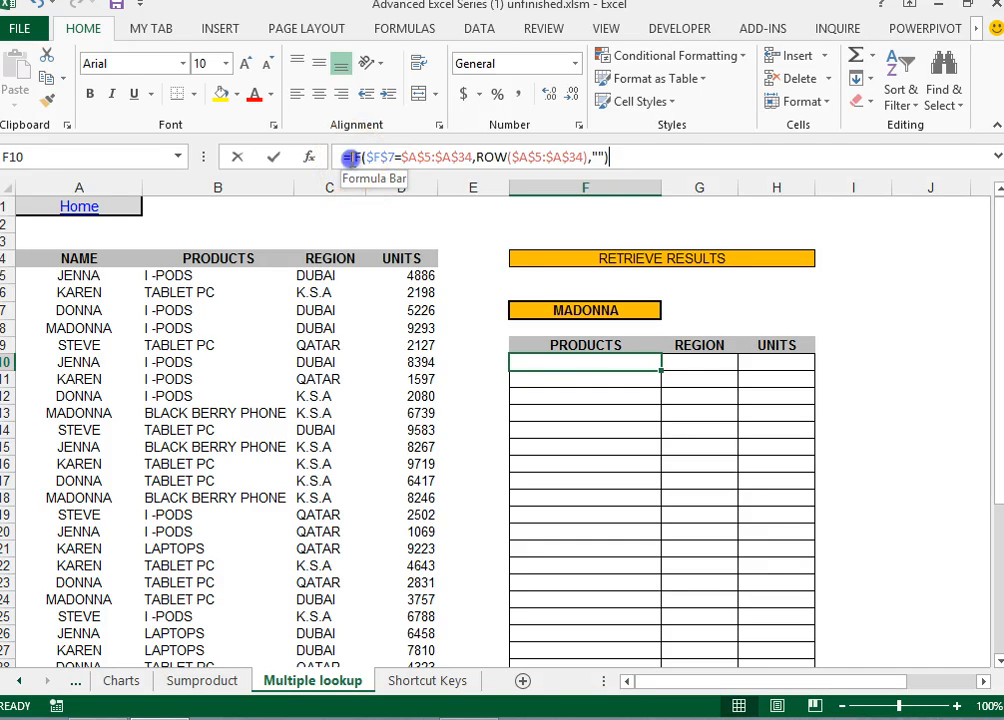
pyautogui.write('small')
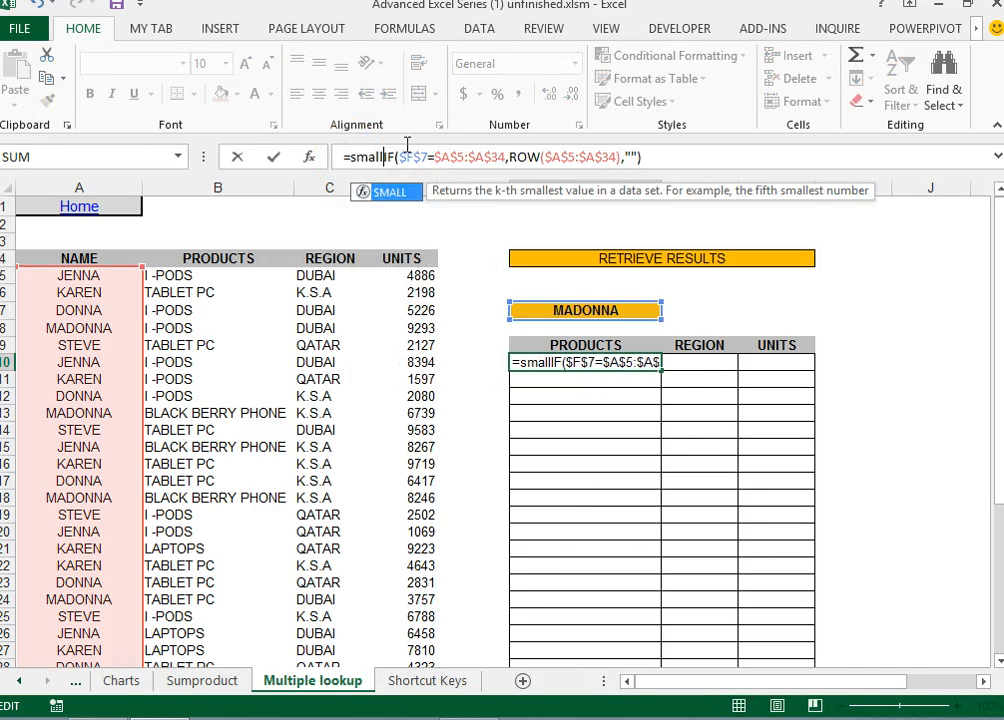
pyautogui.write('(')
pyautogui.click(394, 157)
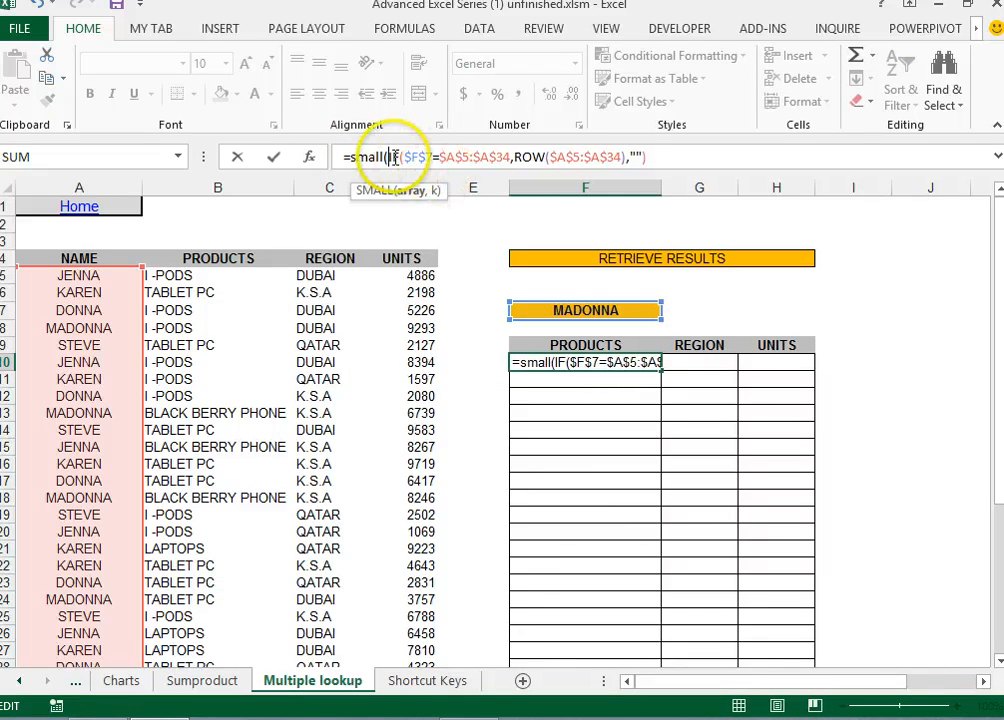
pyautogui.click(675, 160)
pyautogui.write(',')
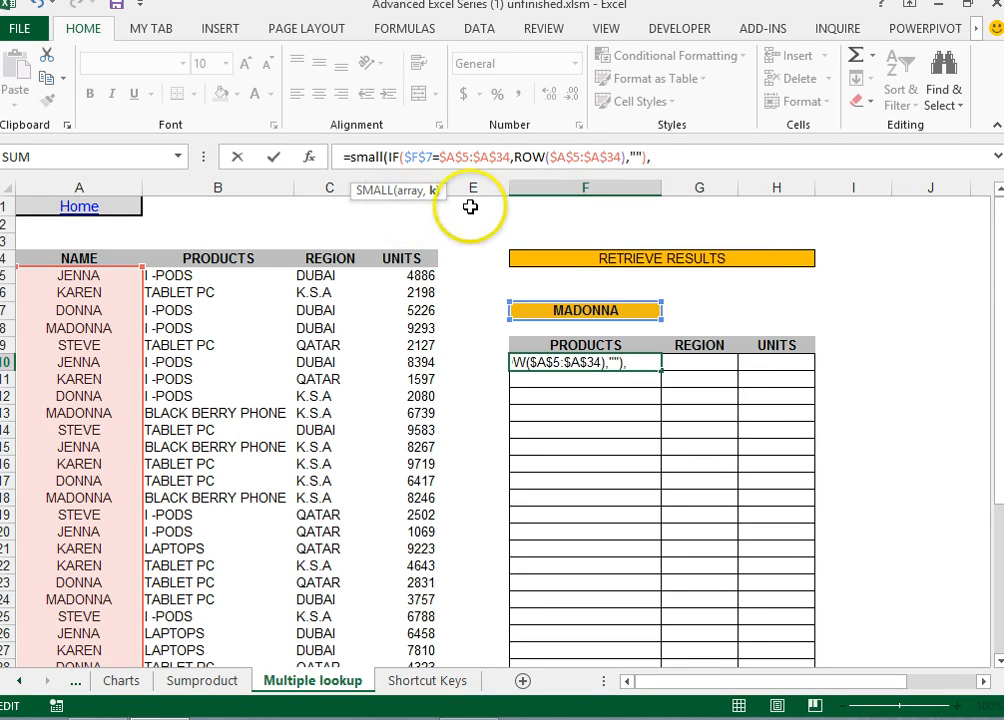
pyautogui.write('row(')
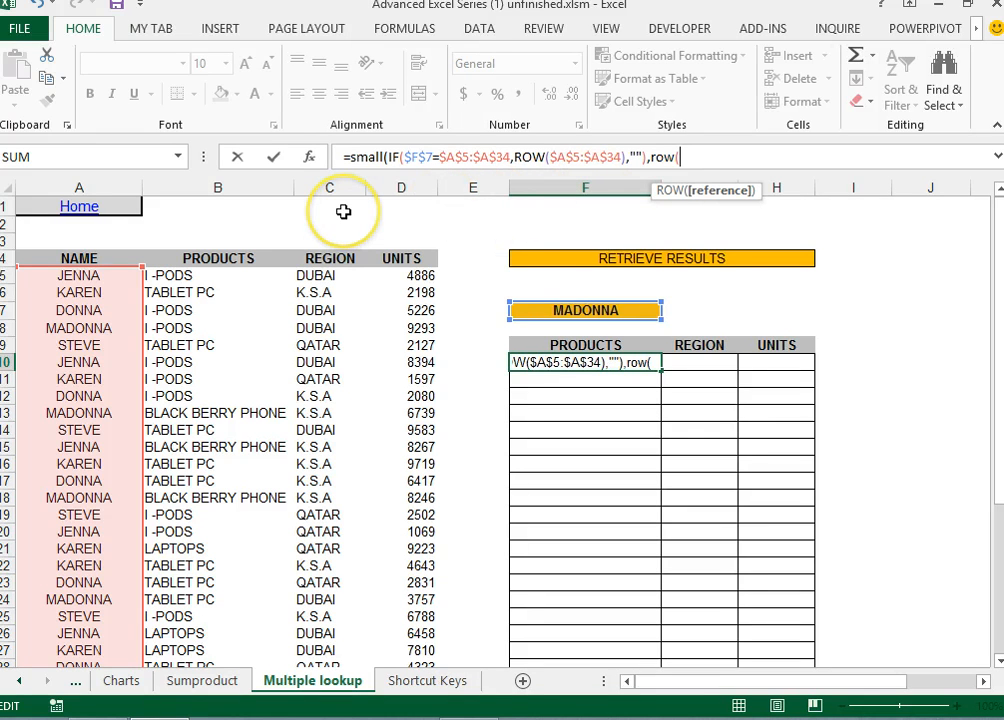
pyautogui.write('a1')
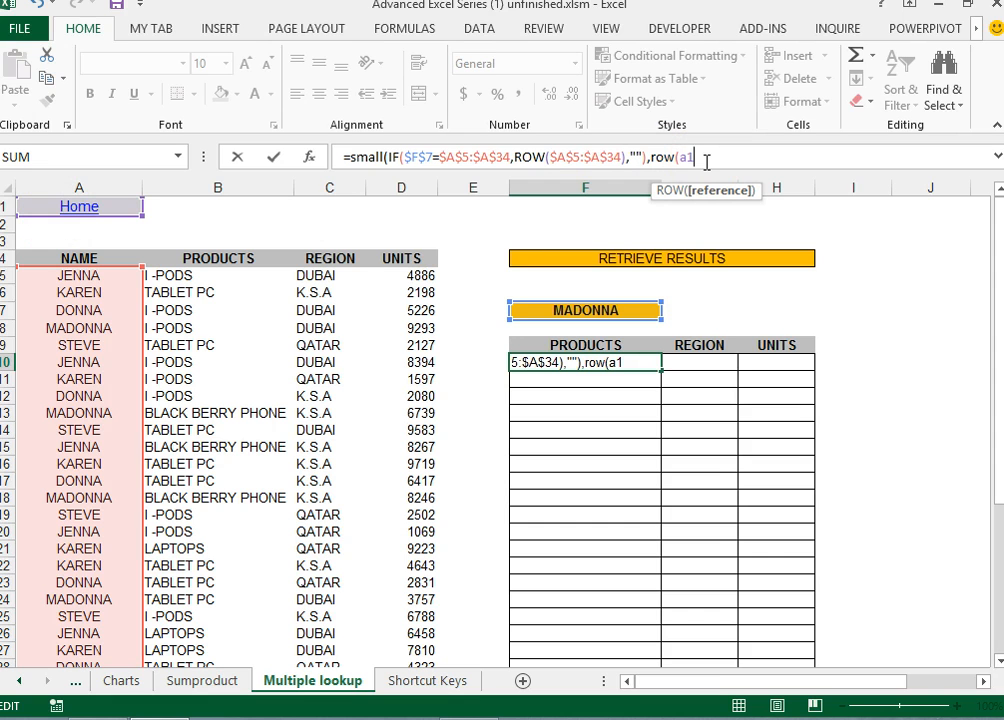
pyautogui.write(')')
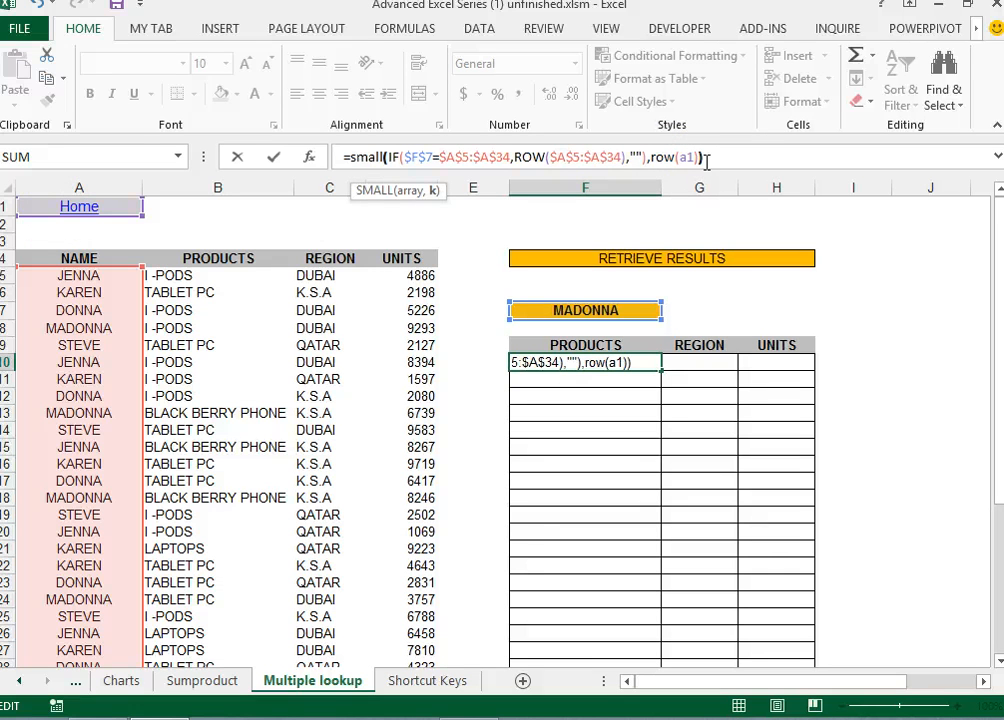
# - Evaluate the ROW(A1) argument inside the SMALL formula, restore it, and enter the formula in F10
pyautogui.moveTo(651, 157); pyautogui.dragTo(700, 157)
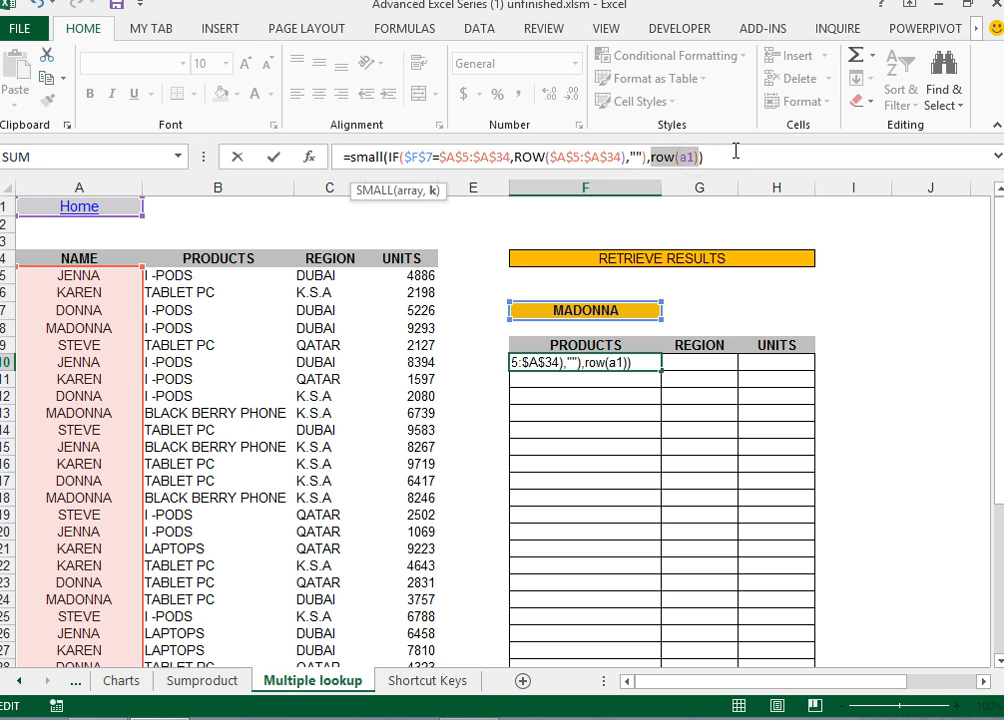
pyautogui.press('F9')
pyautogui.hotkey('ctrl', 'z')
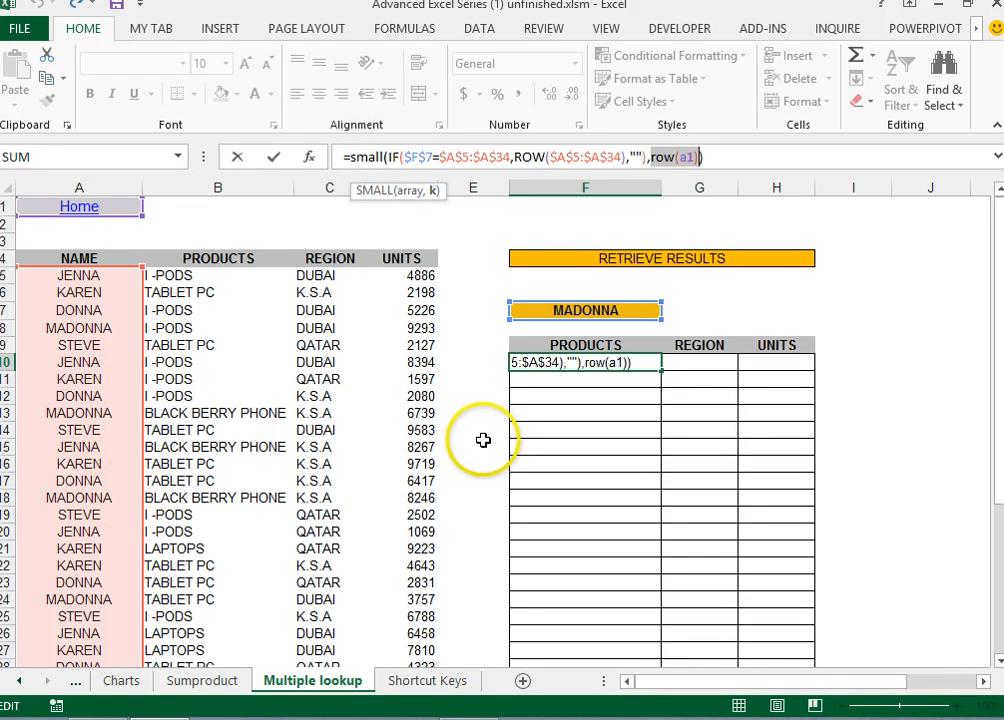
pyautogui.press('Return')
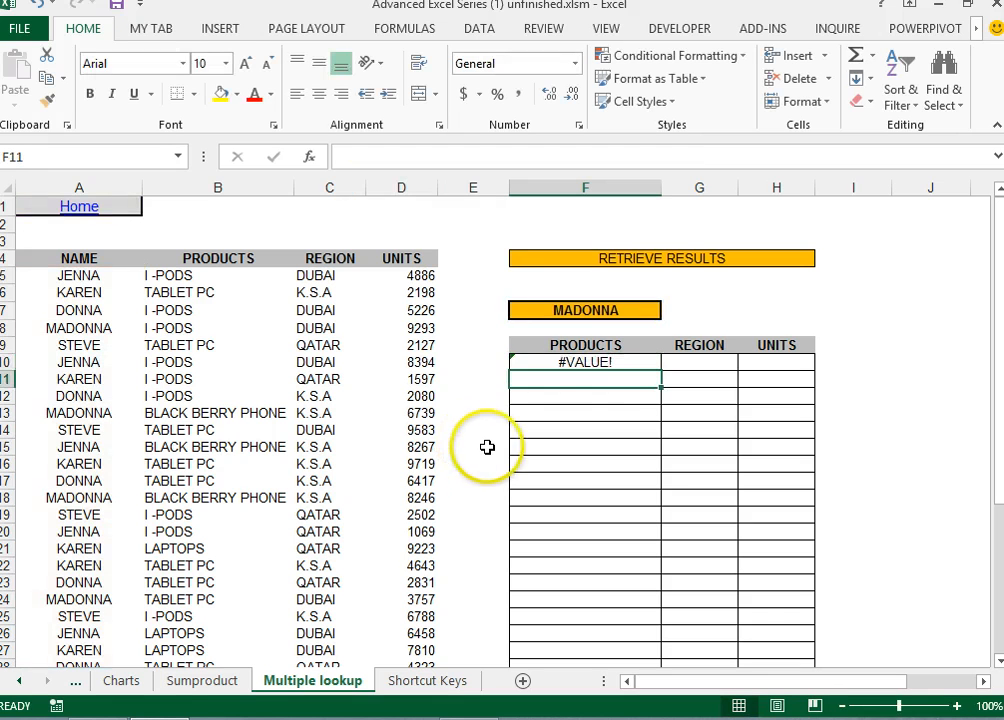
# - Evaluate the entire SMALL formula in F10 to inspect its result, and restore the original formula
pyautogui.click(627, 361)
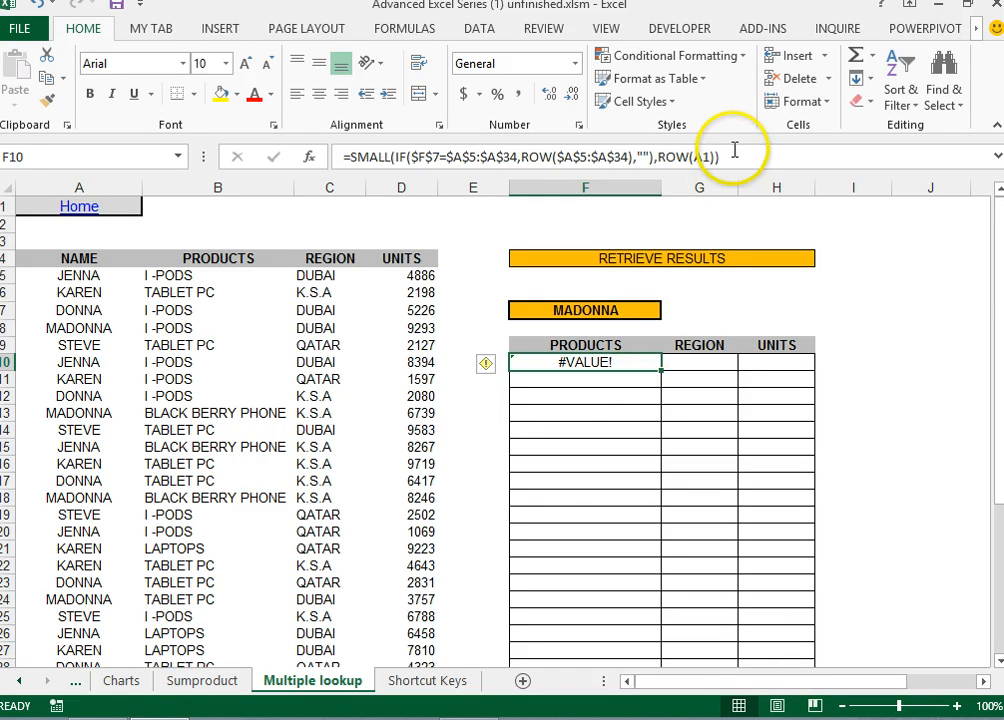
pyautogui.moveTo(722, 157); pyautogui.dragTo(326, 157)
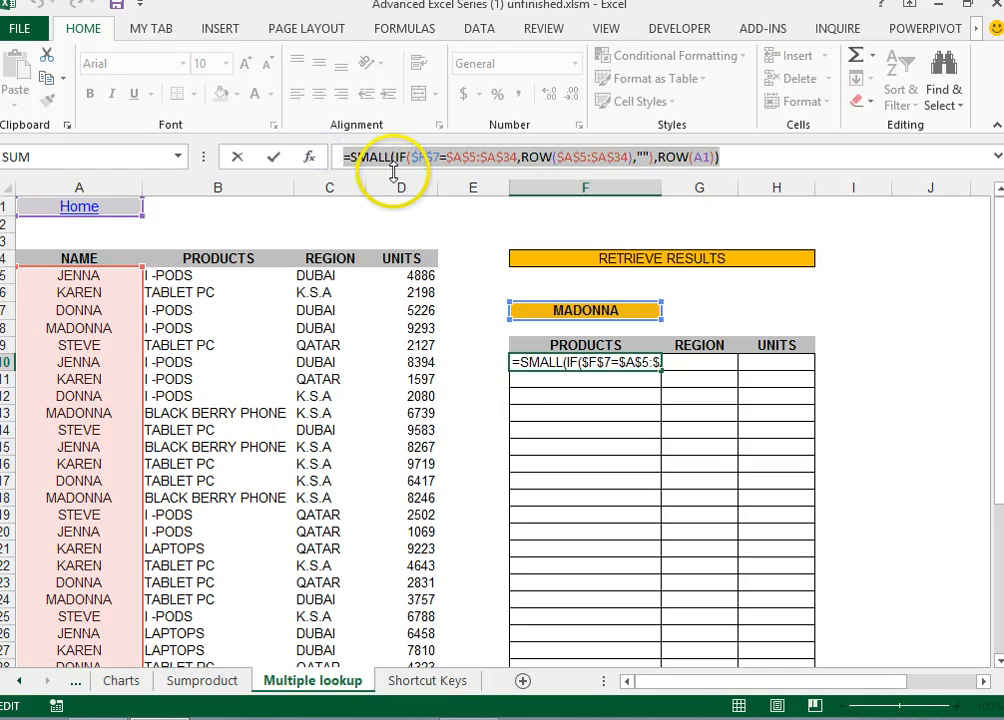
pyautogui.press('F9')
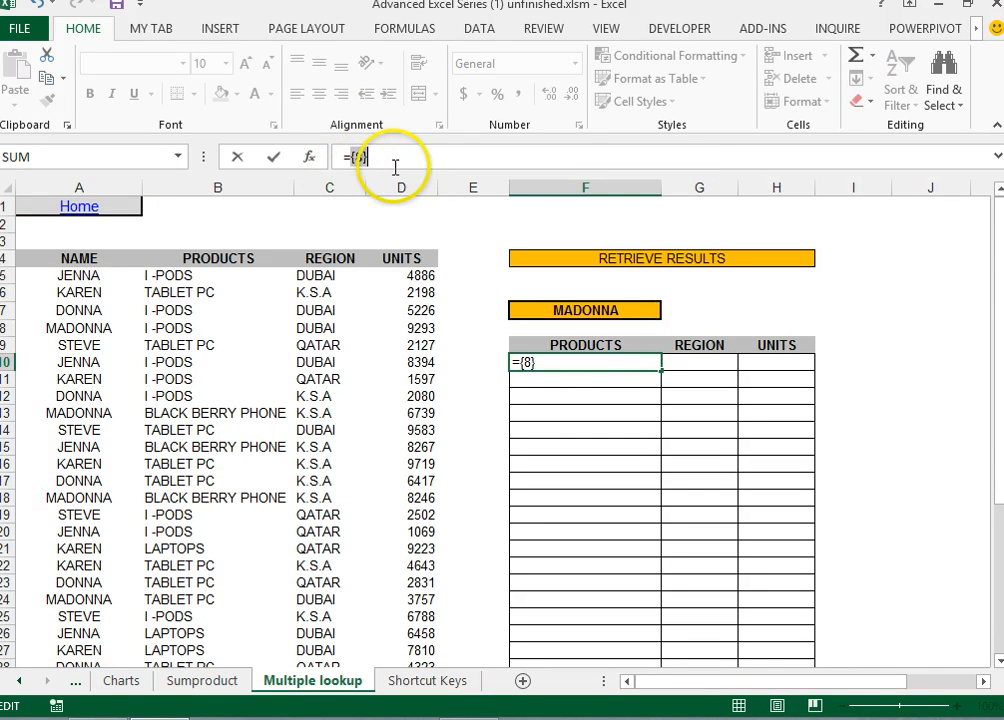
pyautogui.hotkey('ctrl', 'z')
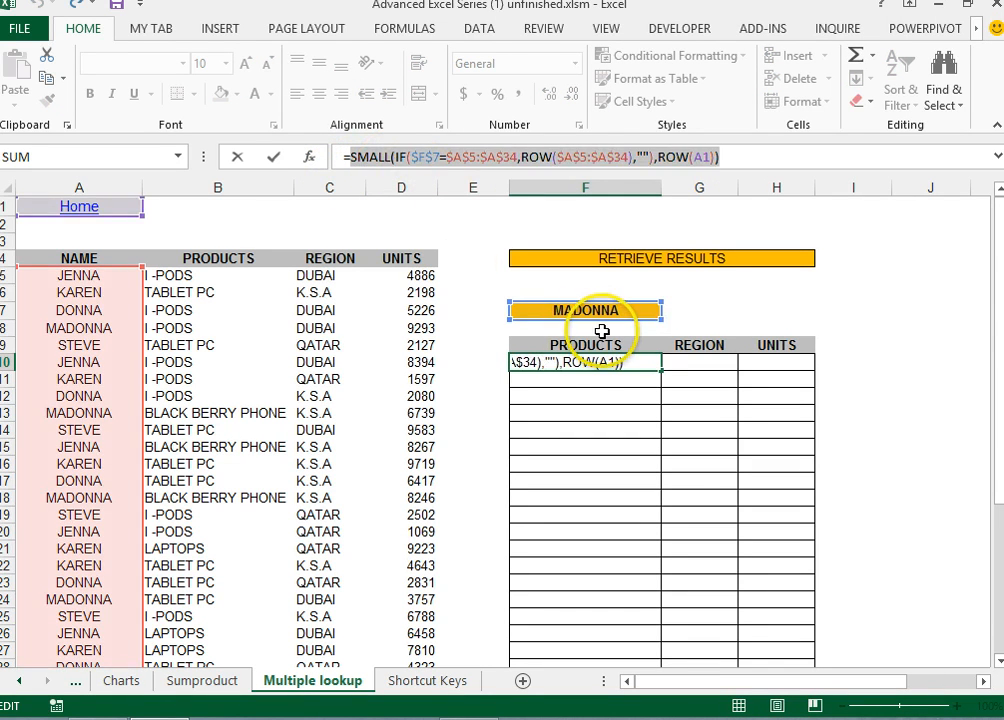
pyautogui.press('Escape')
# - Re-enter the SMALL formula in F10 as an array formula
pyautogui.doubleClick(583, 361)
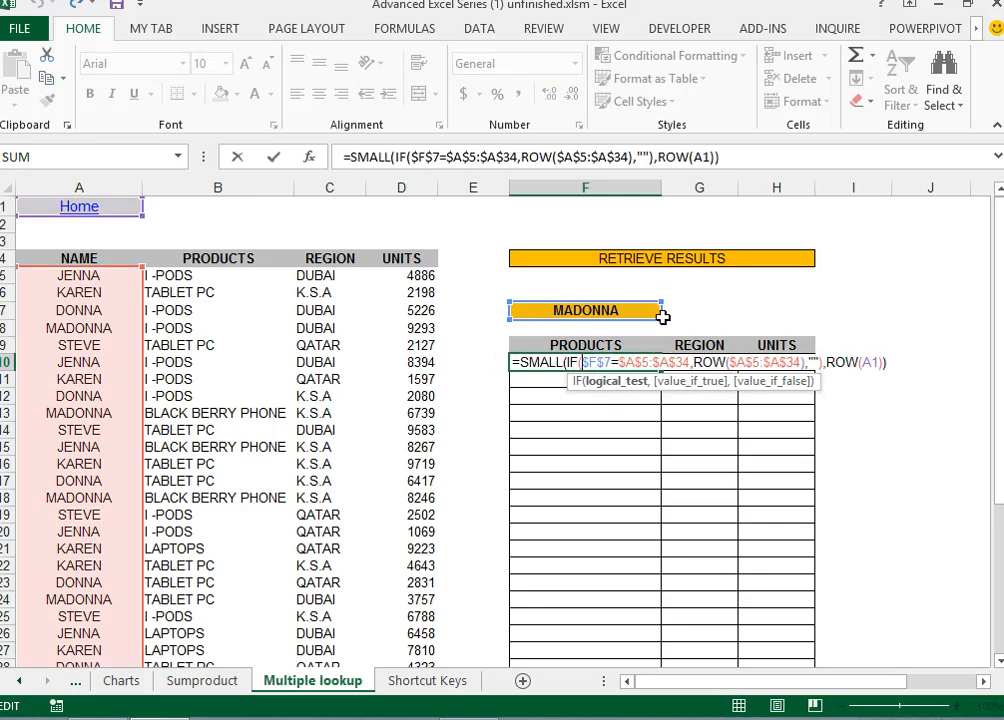
pyautogui.hotkey('ctrl', 'shift', 'Return')
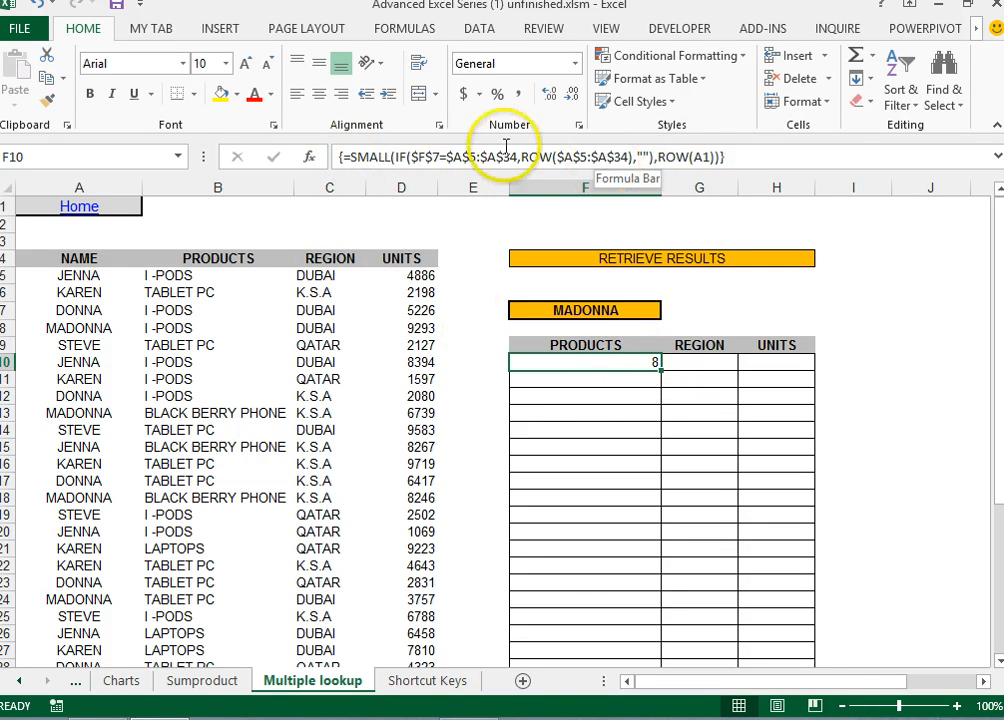
# - Wrap the SMALL formula in F10 in INDEX with array $A:$D and column number 2, and enter it as an array formula
pyautogui.click(352, 157)
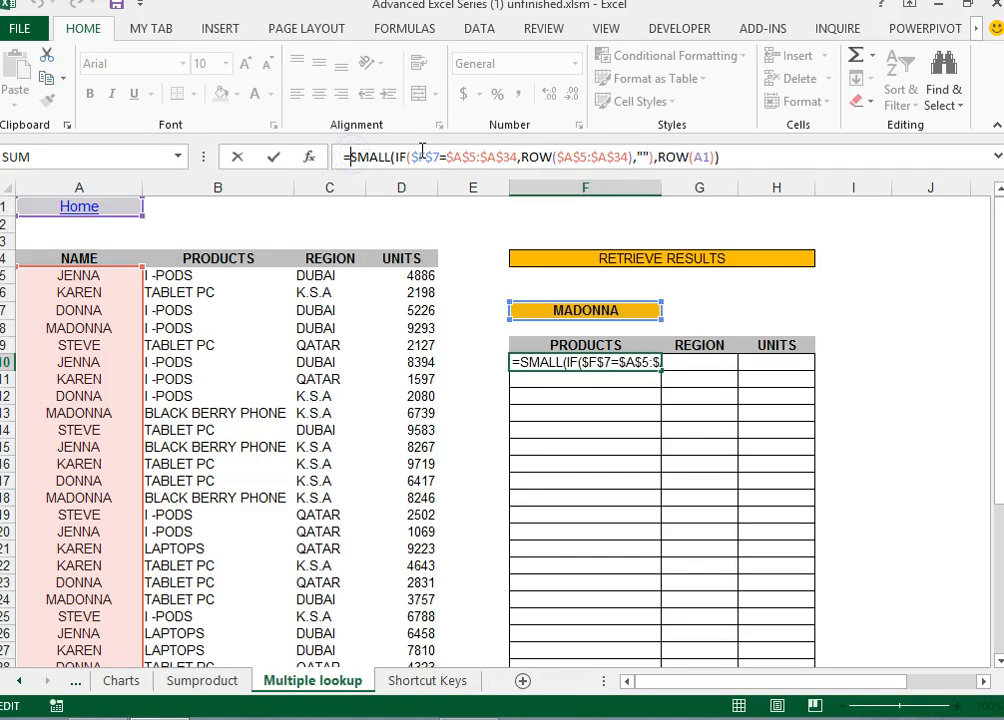
pyautogui.write('index(')
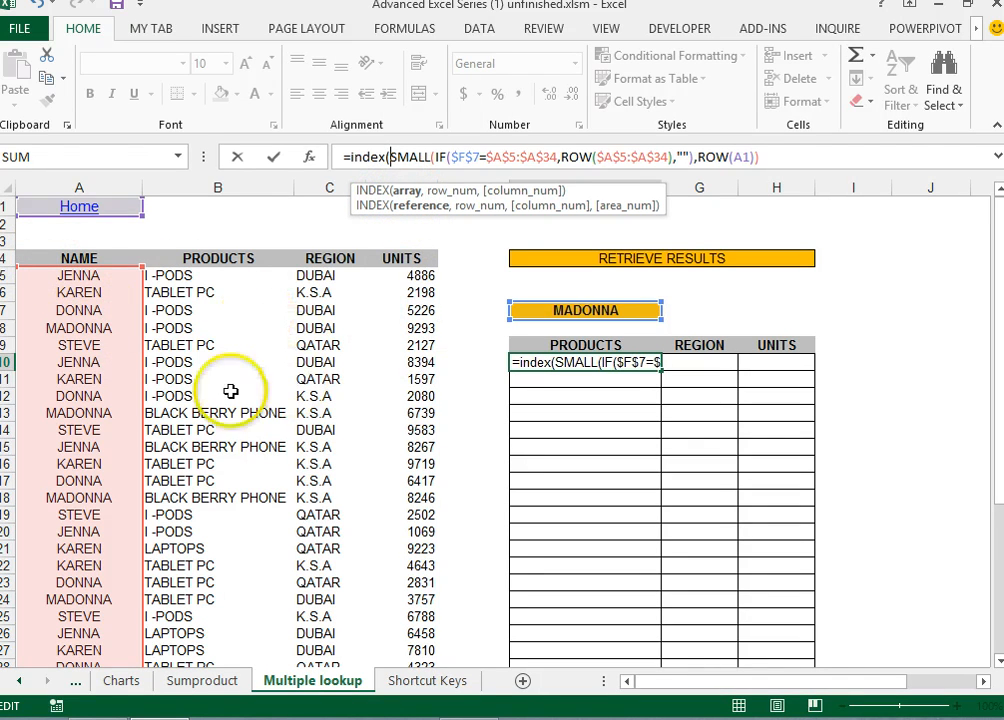
pyautogui.moveTo(83, 185); pyautogui.dragTo(405, 208)
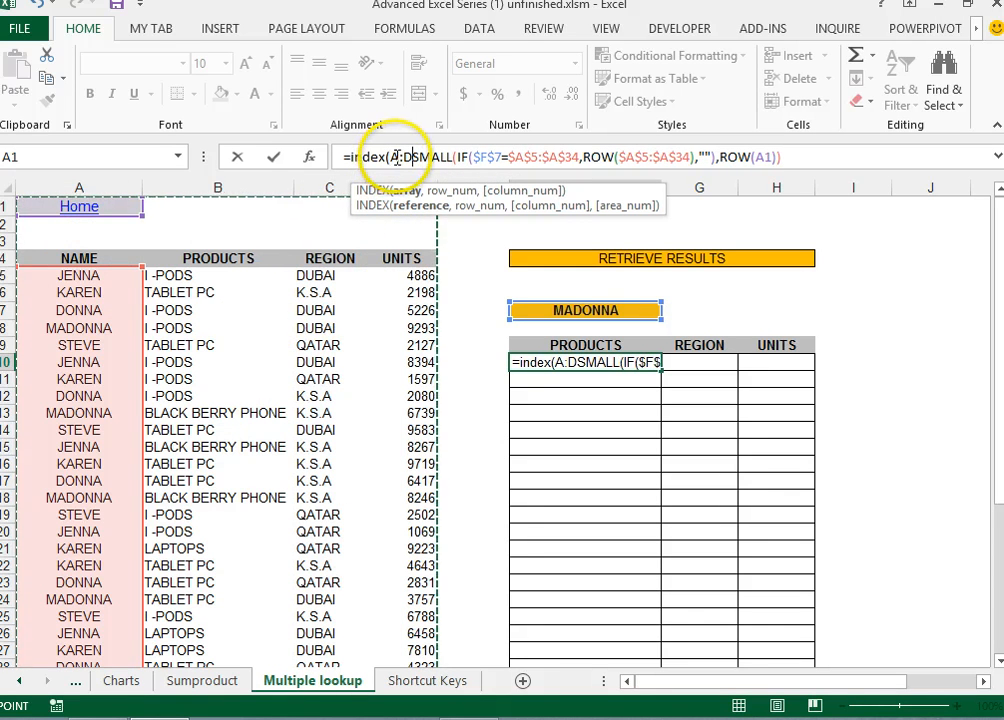
pyautogui.press('F4')
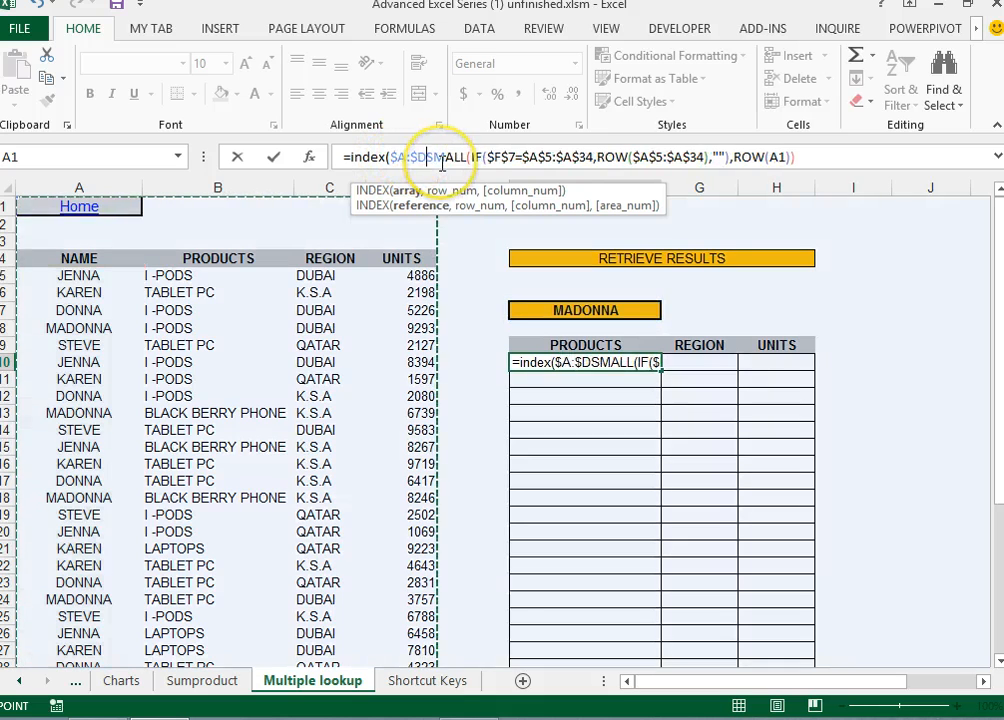
pyautogui.write(',')
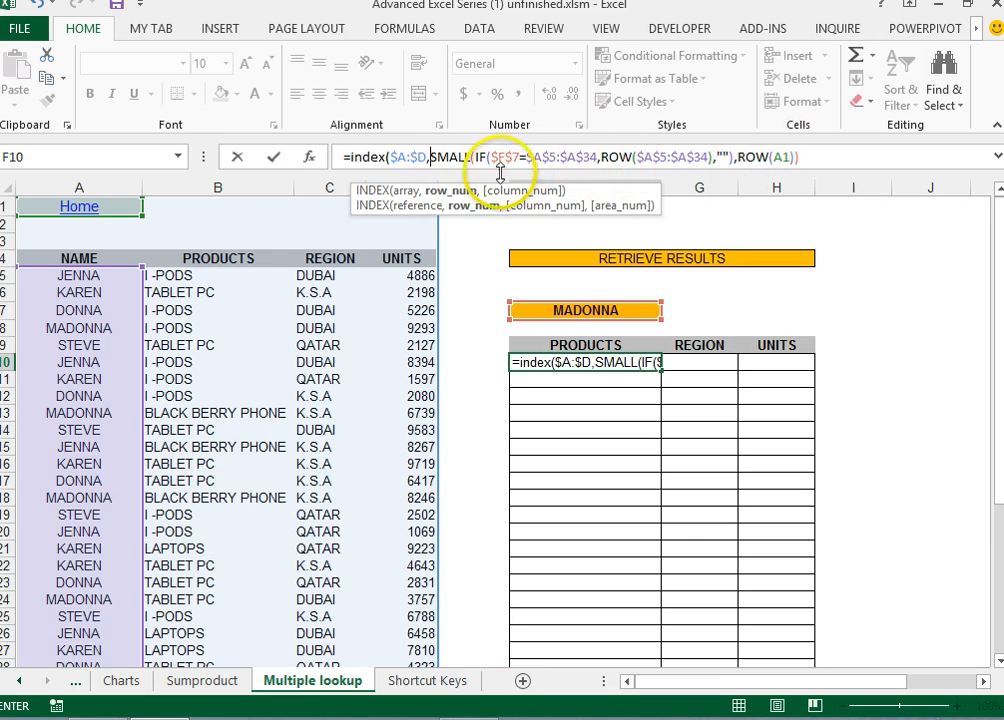
pyautogui.click(822, 158)
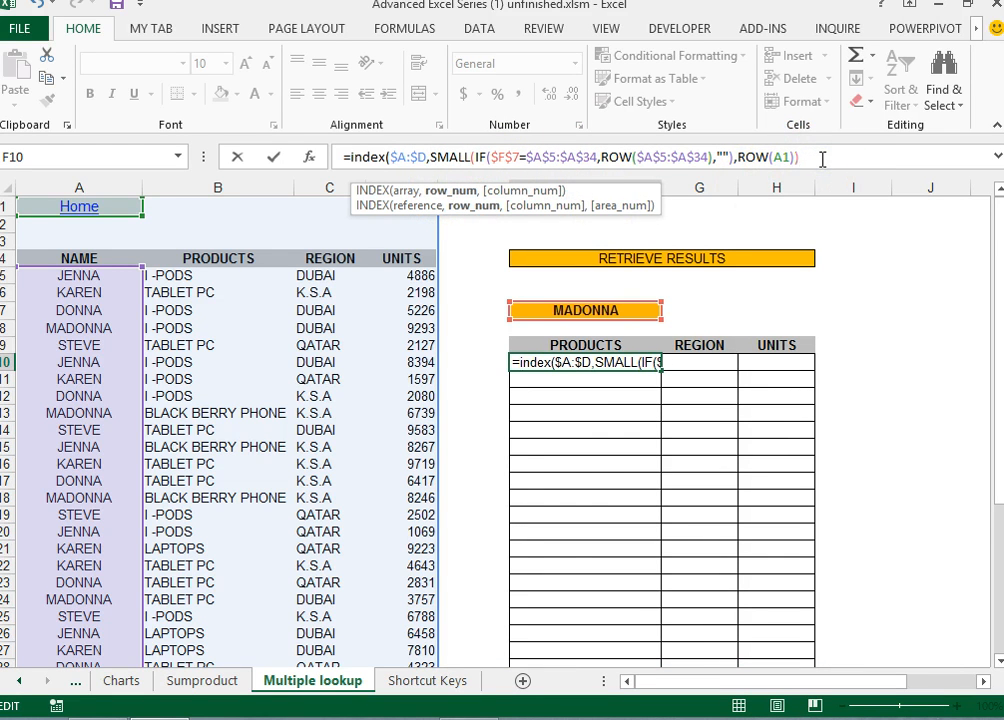
pyautogui.write(',2')
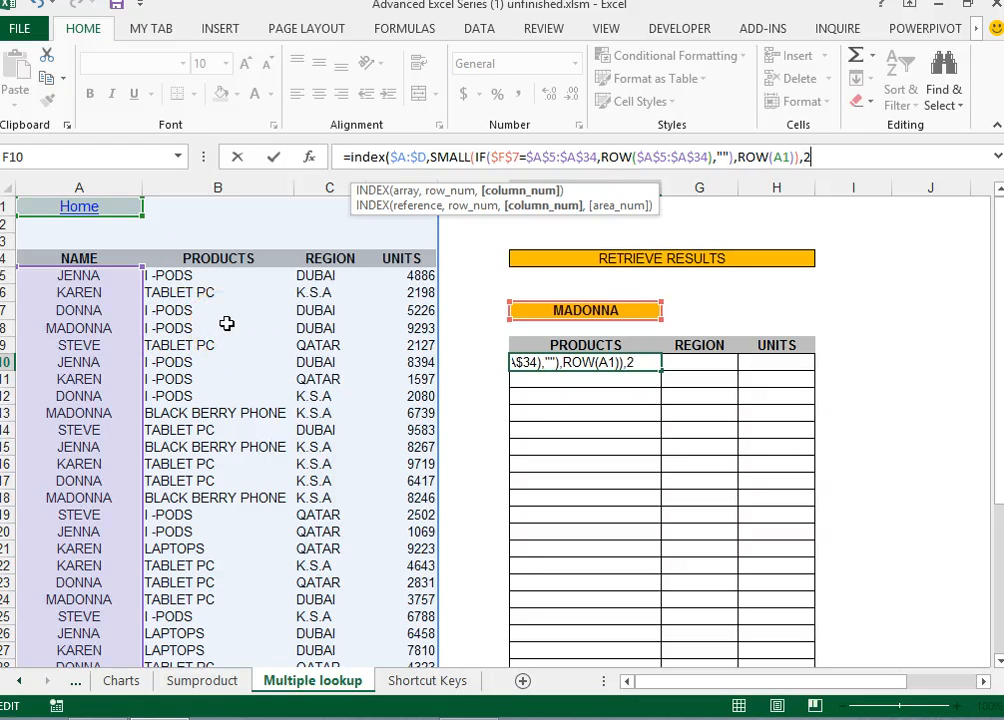
pyautogui.press('End')
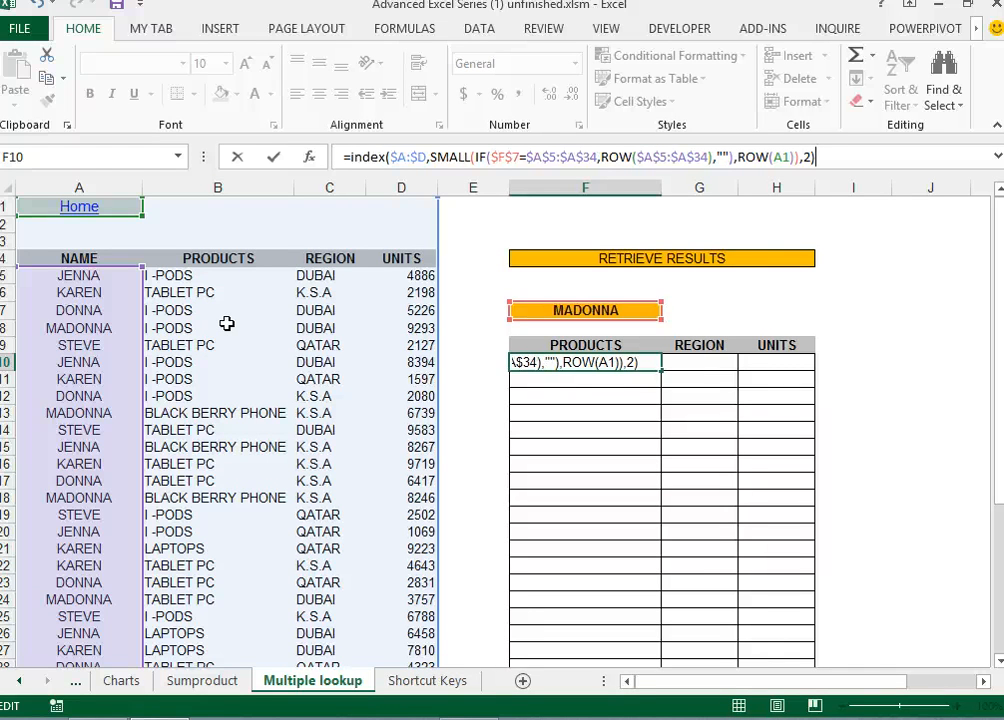
pyautogui.hotkey('ctrl', 'shift', 'Return')
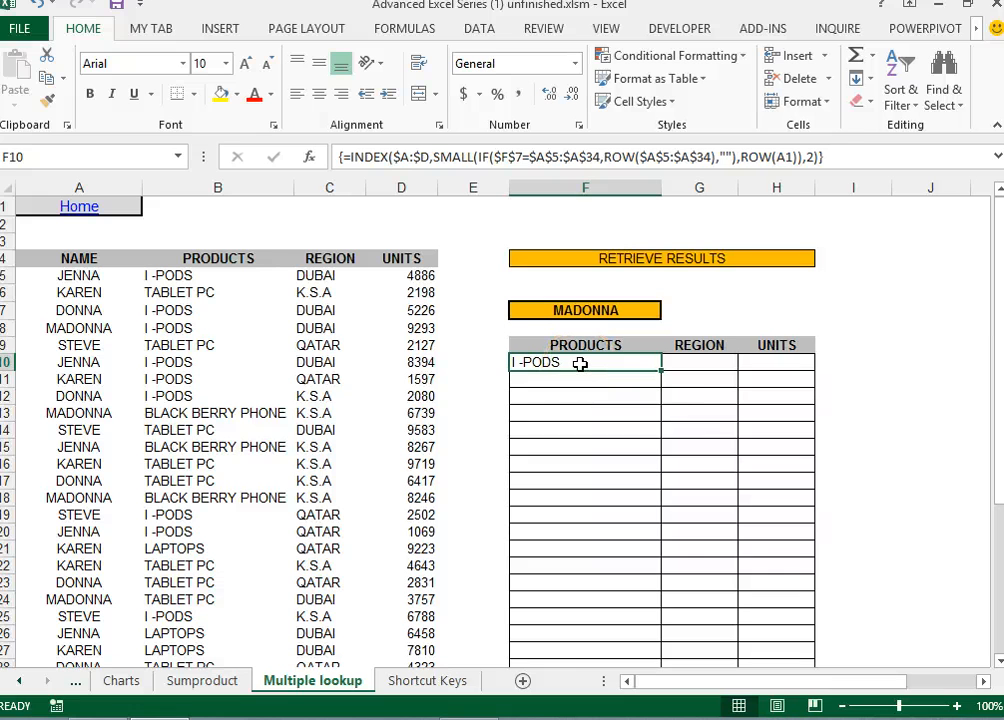
# - Fill the F10 array formula down to F22 and inspect the copied formulas in the PRODUCTS results
pyautogui.moveTo(662, 371); pyautogui.dragTo(668, 583)
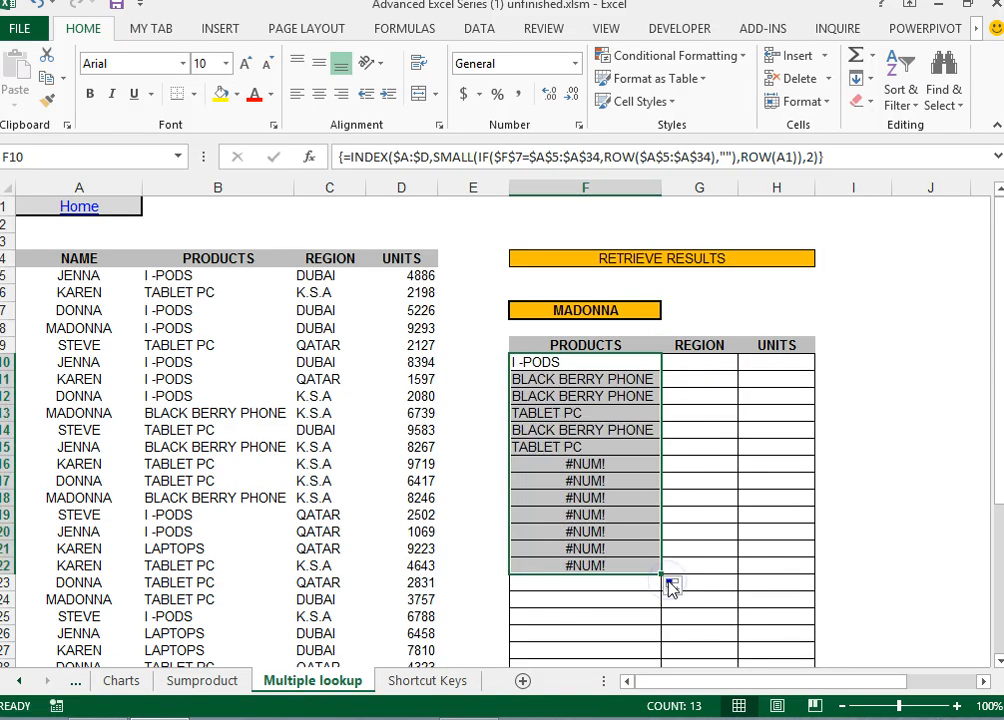
pyautogui.click(582, 381)
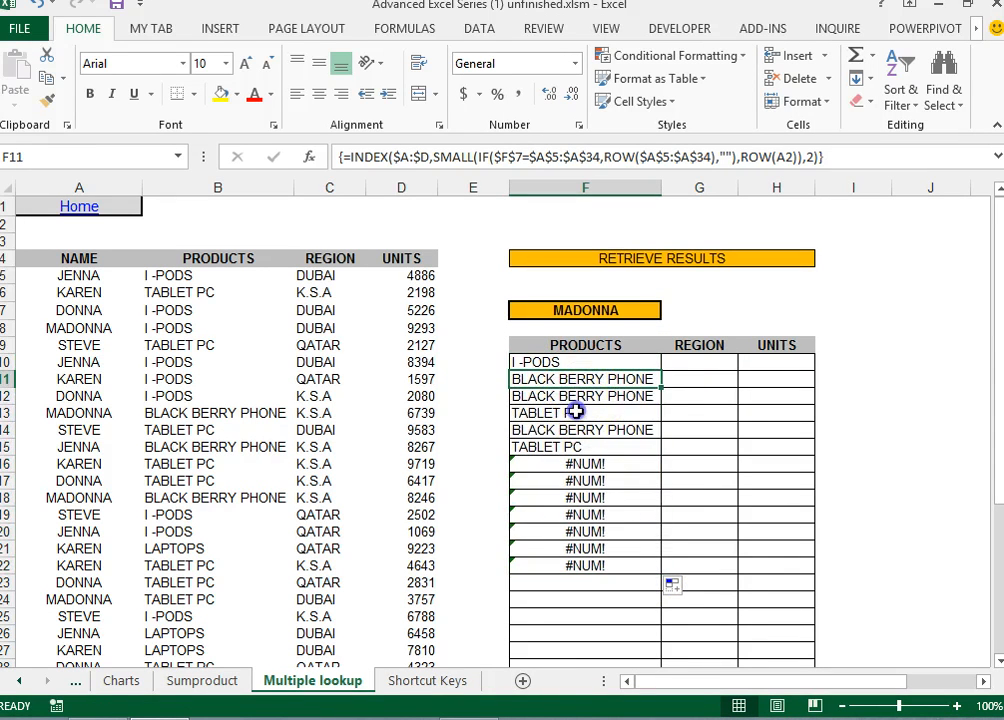
pyautogui.click(578, 412)
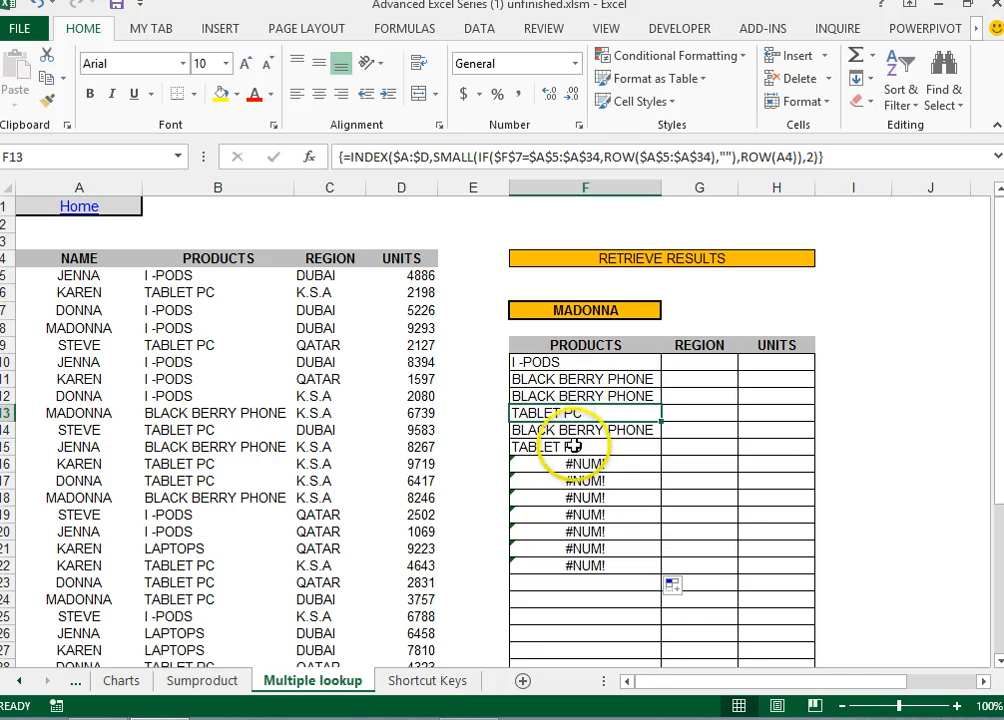
pyautogui.click(571, 364)
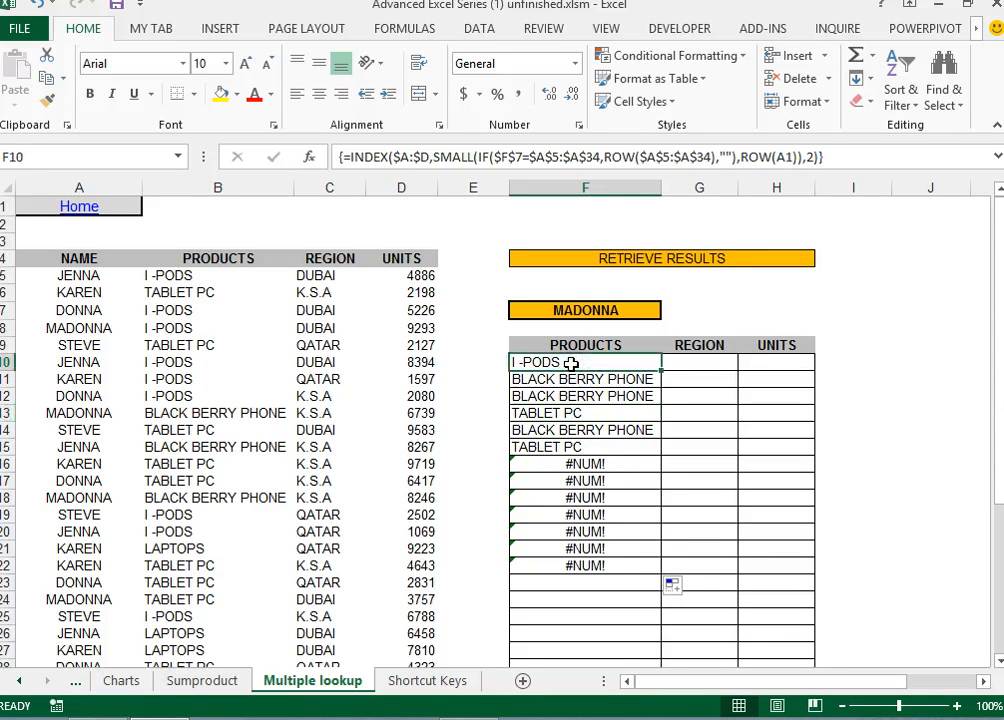
pyautogui.click(569, 381)
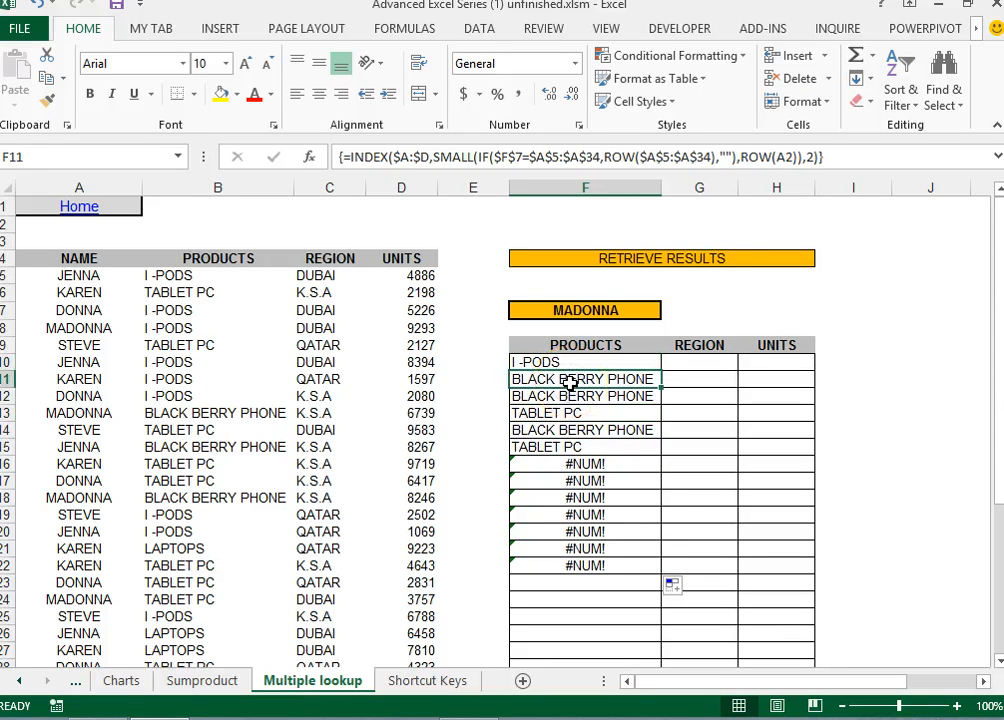
pyautogui.click(569, 397)
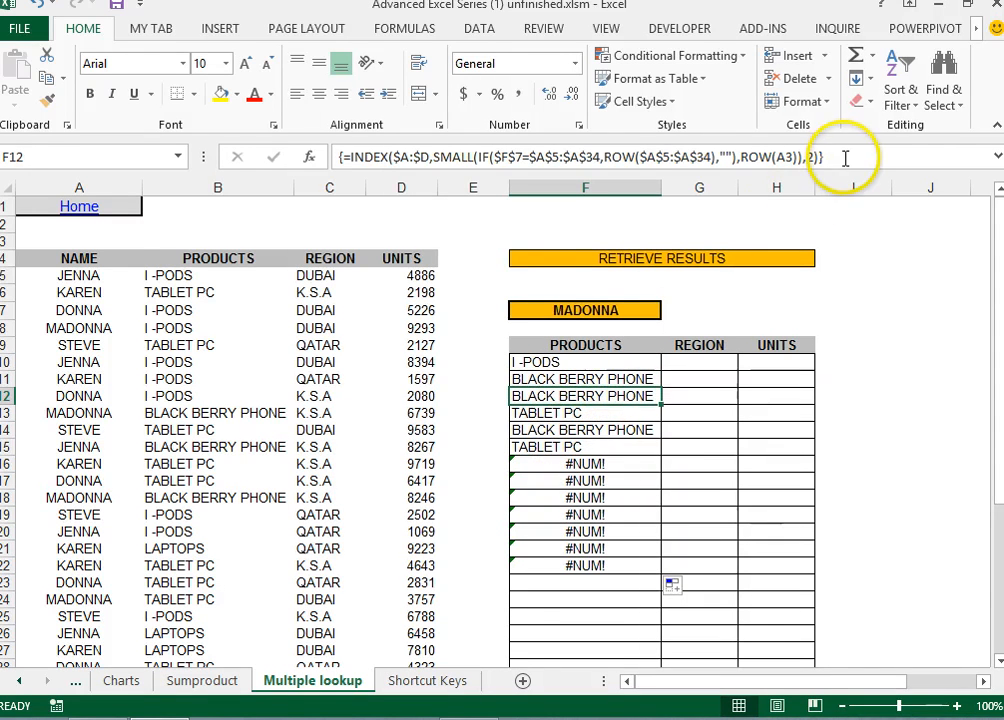
# - Evaluate the entire INDEX formula in F12 to inspect its result, and restore the original formula
pyautogui.click(680, 157)
pyautogui.moveTo(680, 157); pyautogui.dragTo(288, 157)
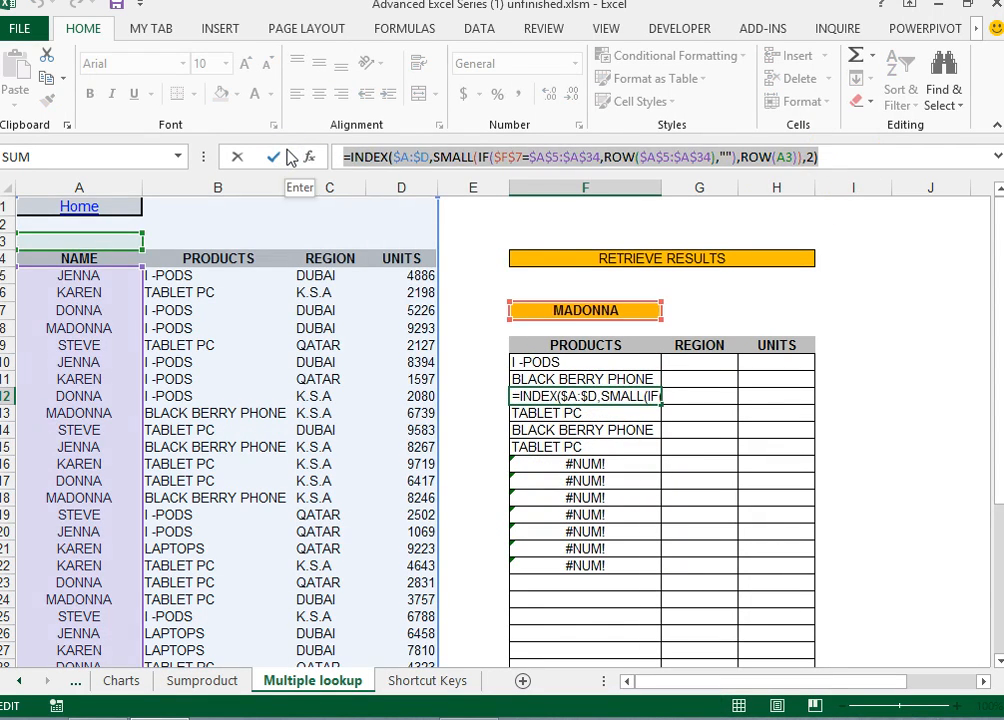
pyautogui.press('F9')
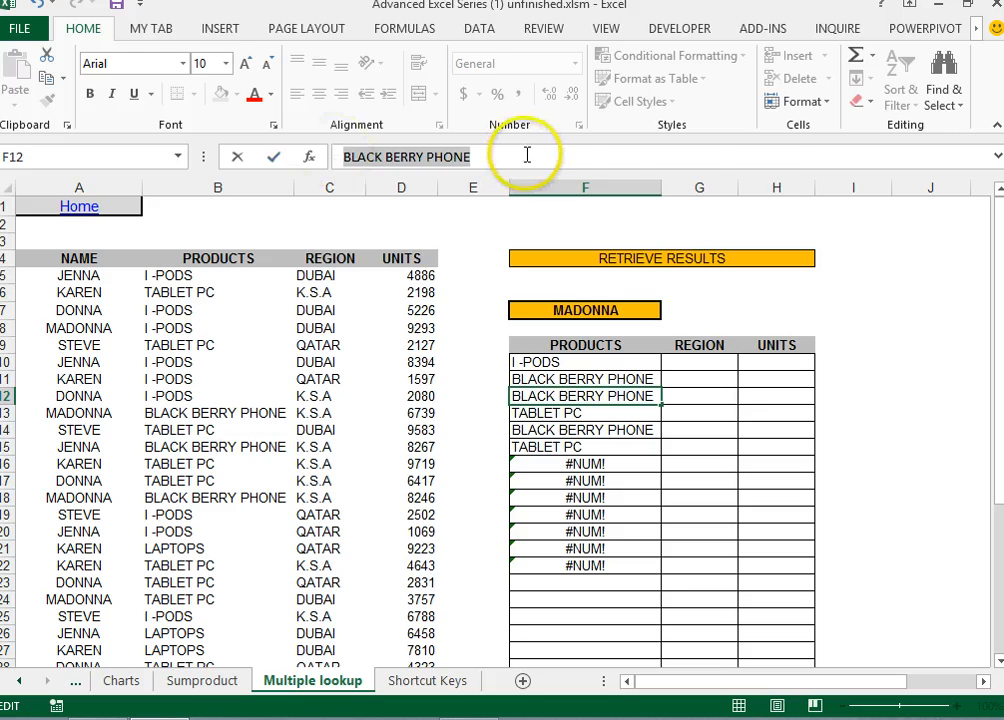
pyautogui.press('Escape')
# - Wrap the INDEX formula in F10 in IFERROR with "" as the error value, and enter it as an array formula
pyautogui.click(562, 364)
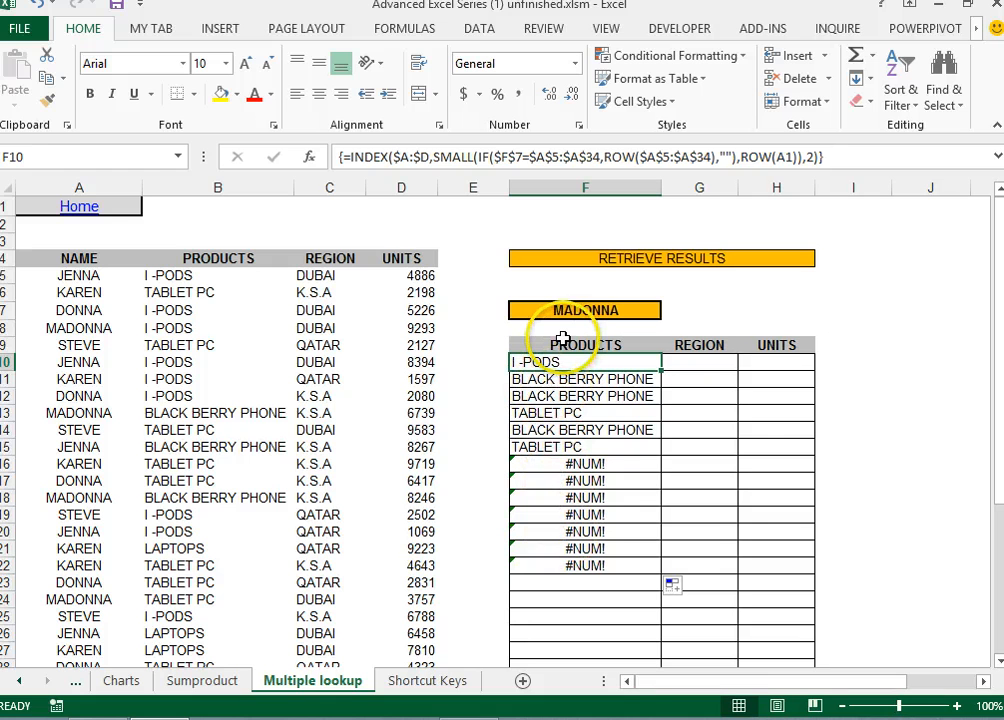
pyautogui.click(350, 157)
pyautogui.write('IF')
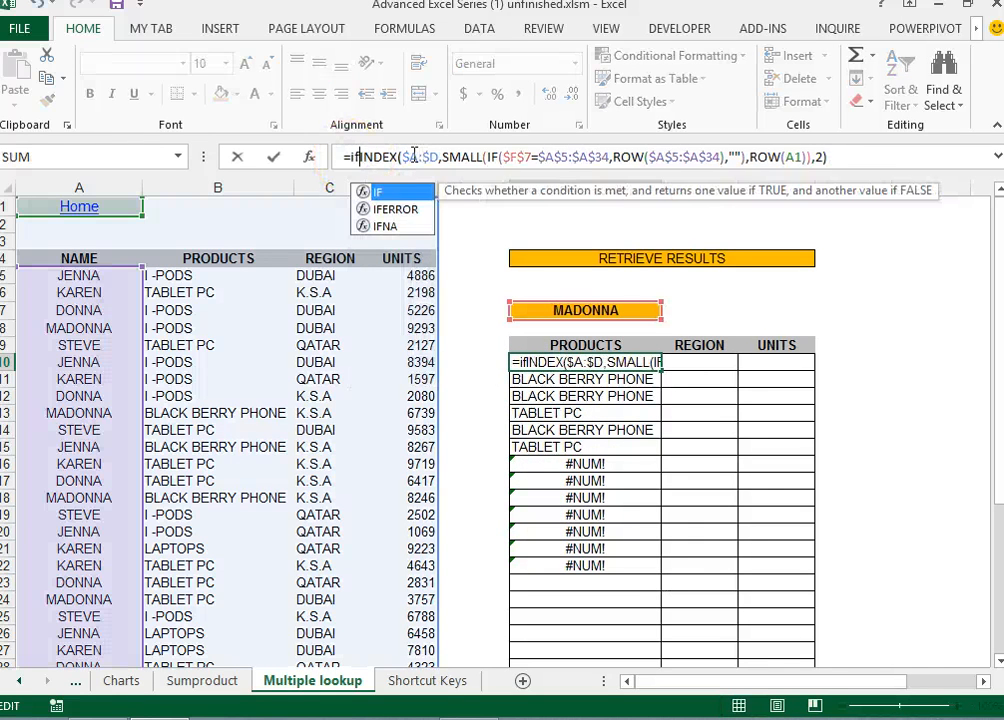
pyautogui.press('Down')
pyautogui.press('Tab')
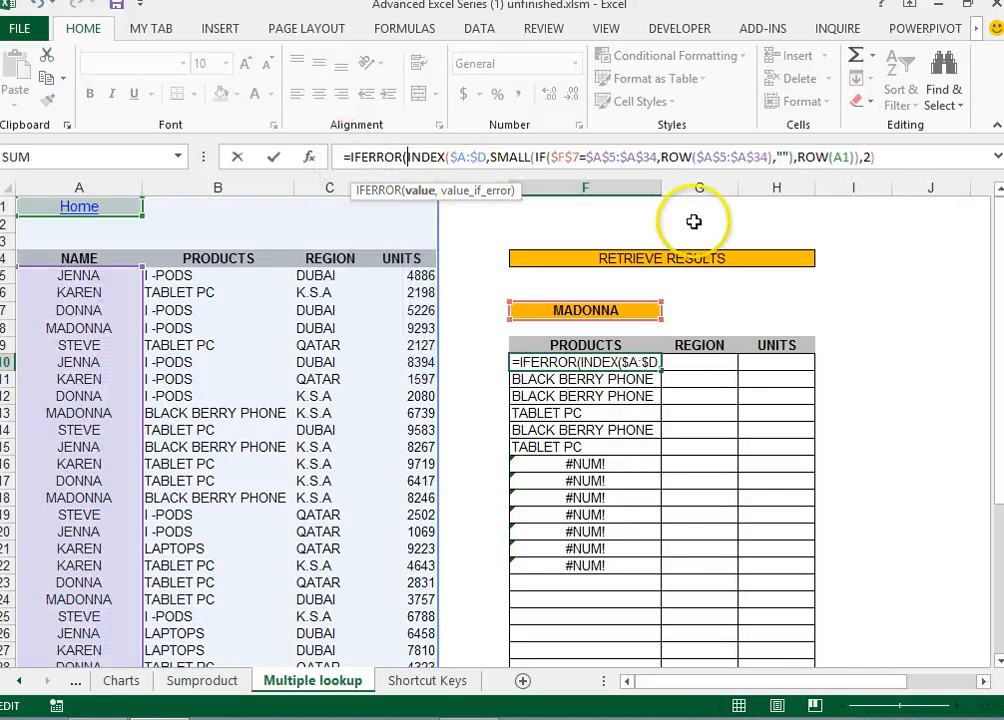
pyautogui.click(896, 157)
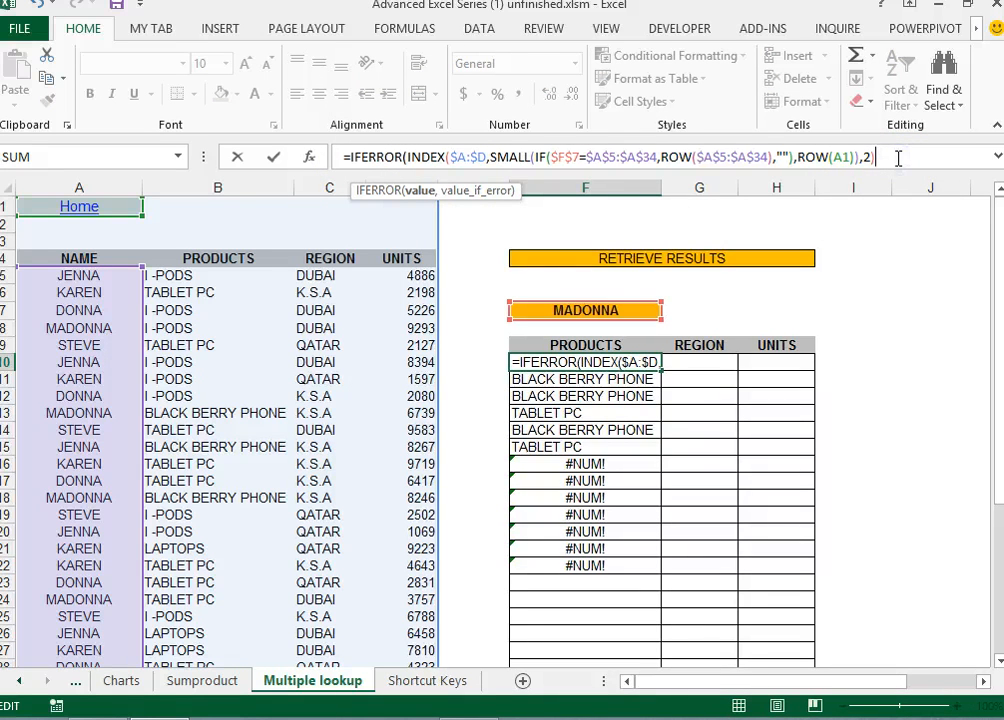
pyautogui.write(',')
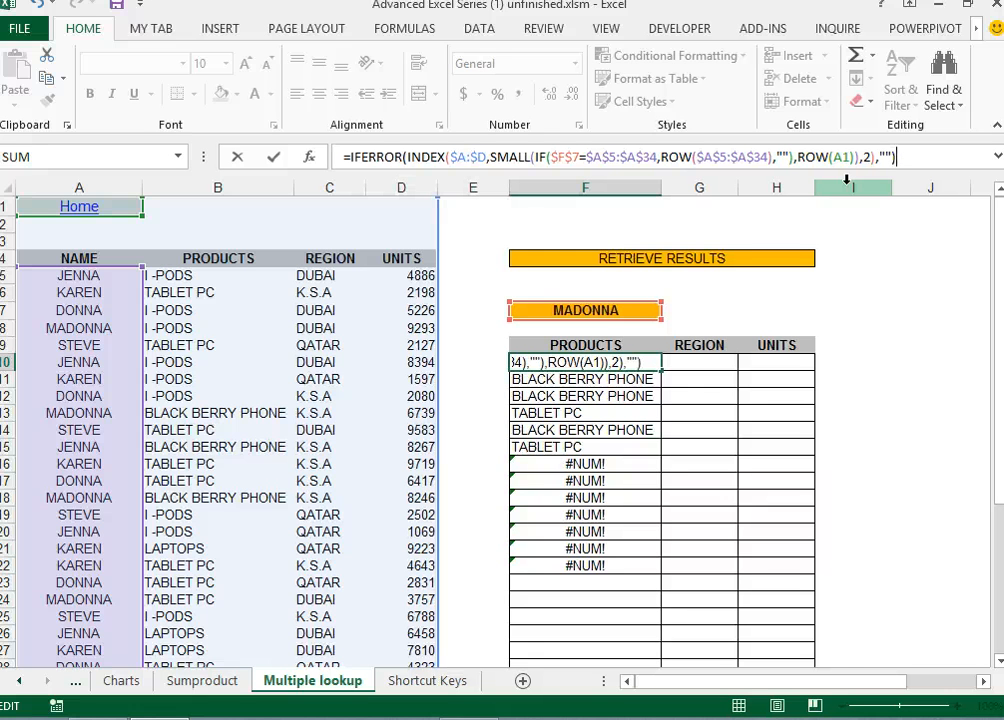
pyautogui.hotkey('ctrl', 'shift', 'Return')
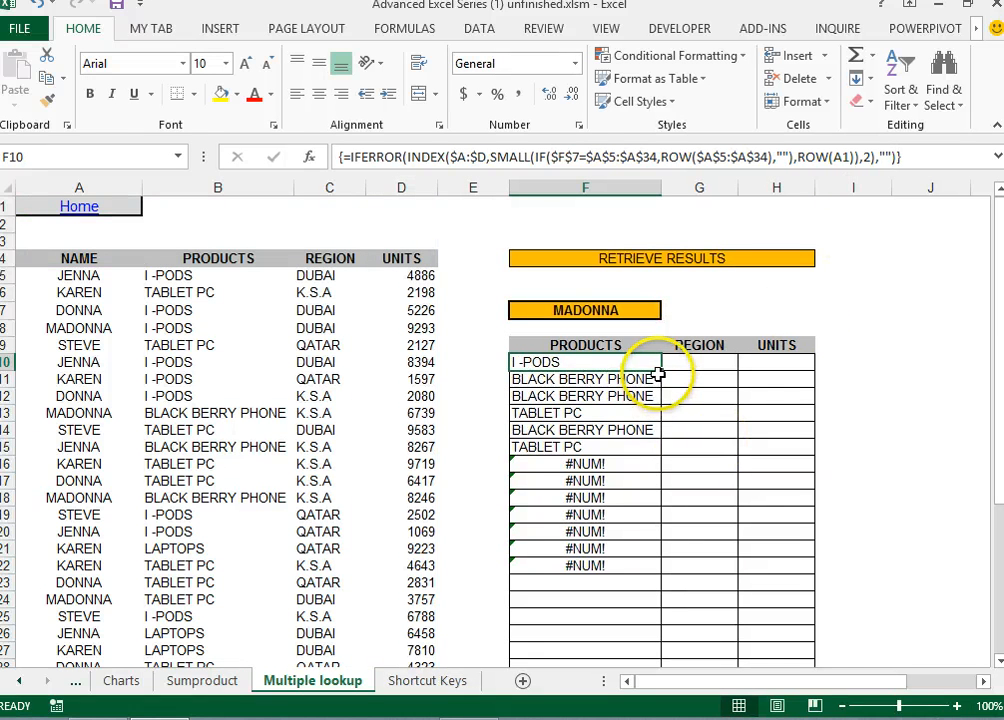
# - Fill the IFERROR formula from F10 down to F22 and copy that range into the REGION and UNITS columns
pyautogui.doubleClick(661, 371)
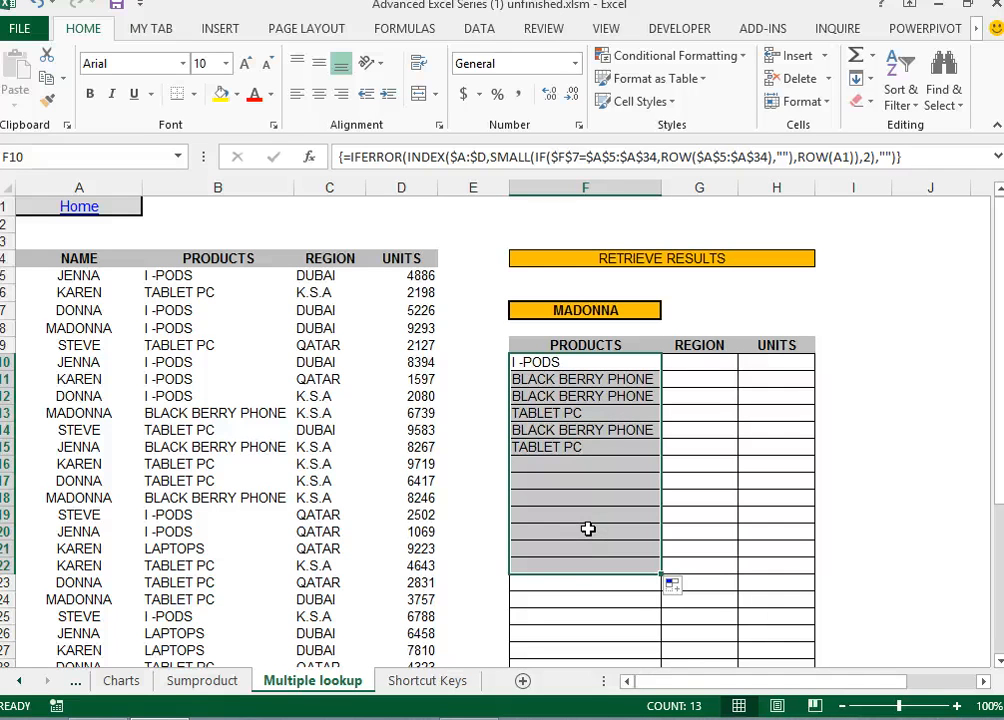
pyautogui.hotkey('ctrl', 'c')
pyautogui.press('Right')
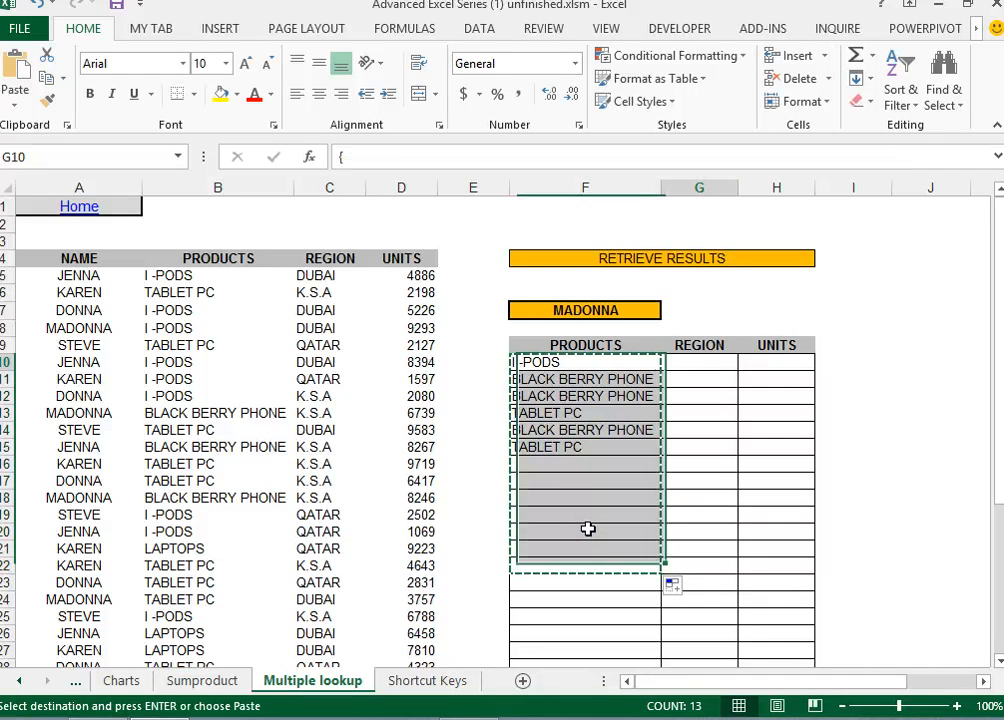
pyautogui.hotkey('ctrl', 'v')
pyautogui.press('Right')
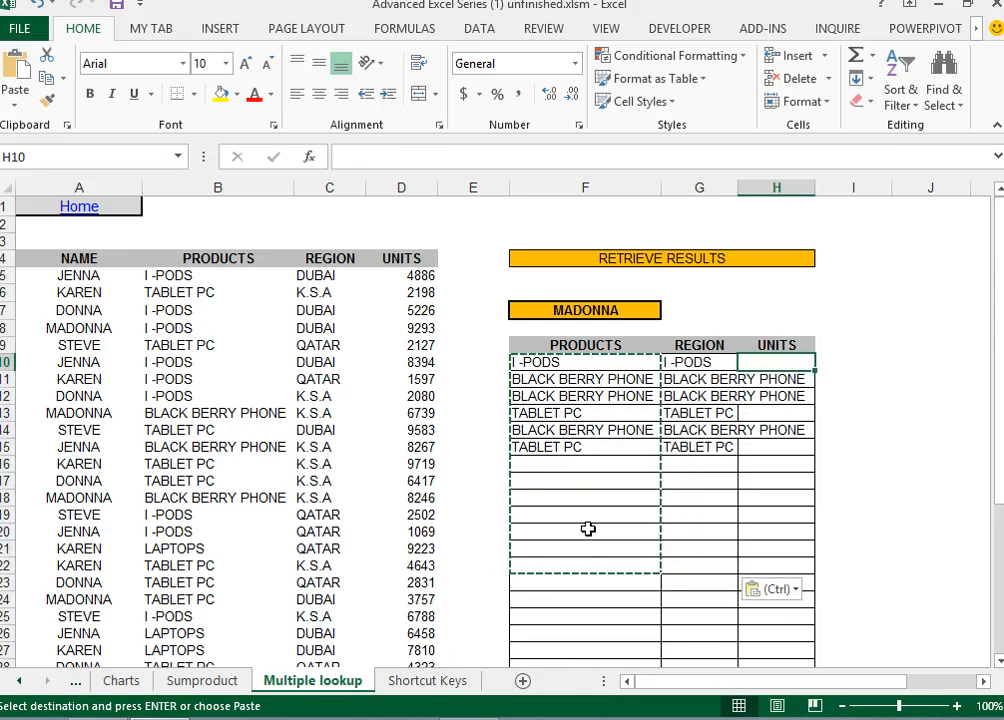
pyautogui.hotkey('ctrl', 'v')
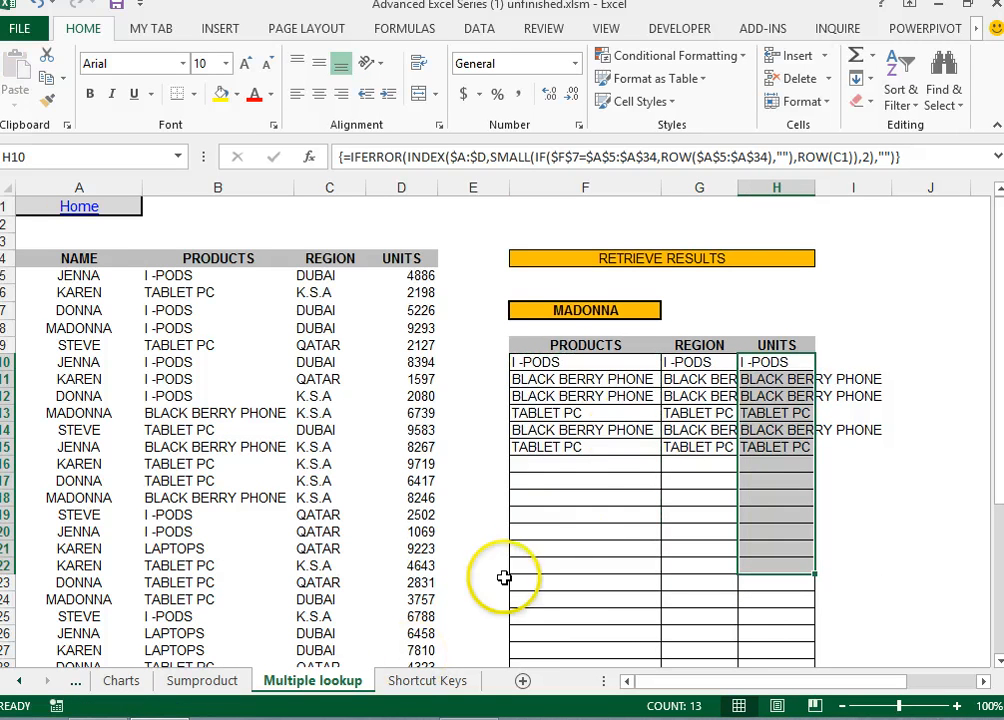
pyautogui.press('Escape')
# - Change the INDEX column number in G10 to 3, enter it as an array formula and fill it down the REGION column
pyautogui.click(688, 365)
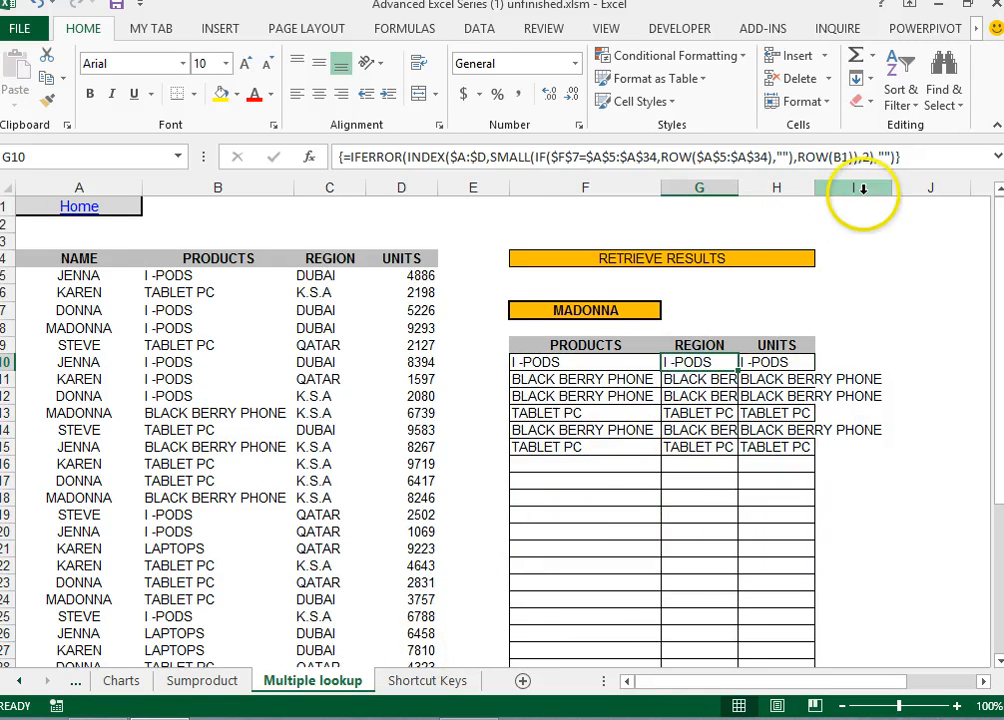
pyautogui.doubleClick(862, 157)
pyautogui.write('2')
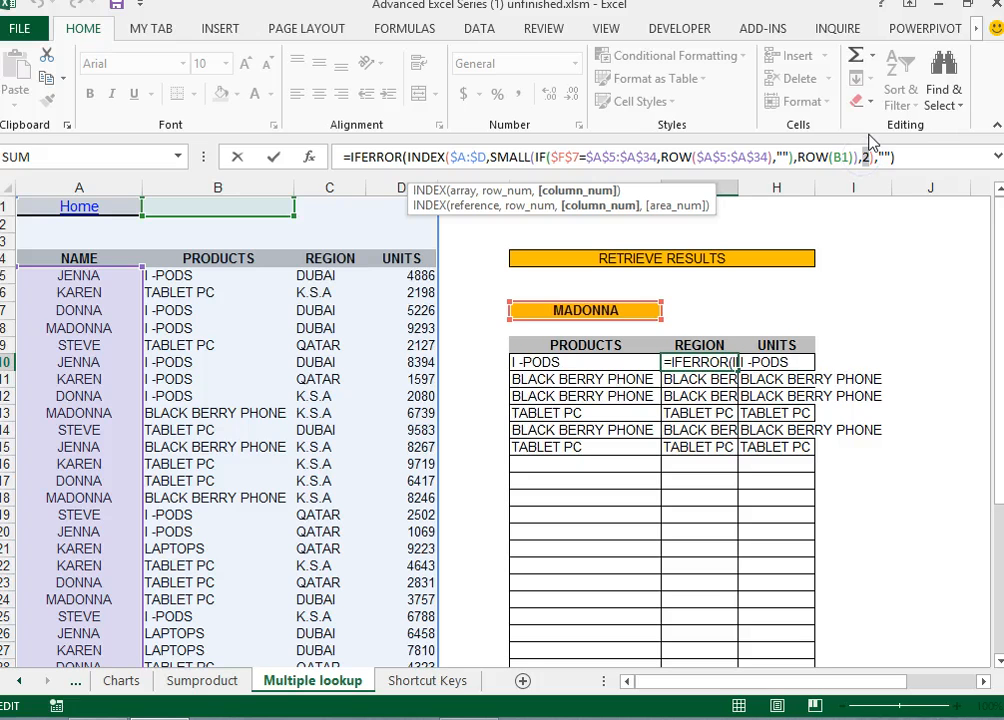
pyautogui.hotkey('ctrl', 'shift', 'Return')
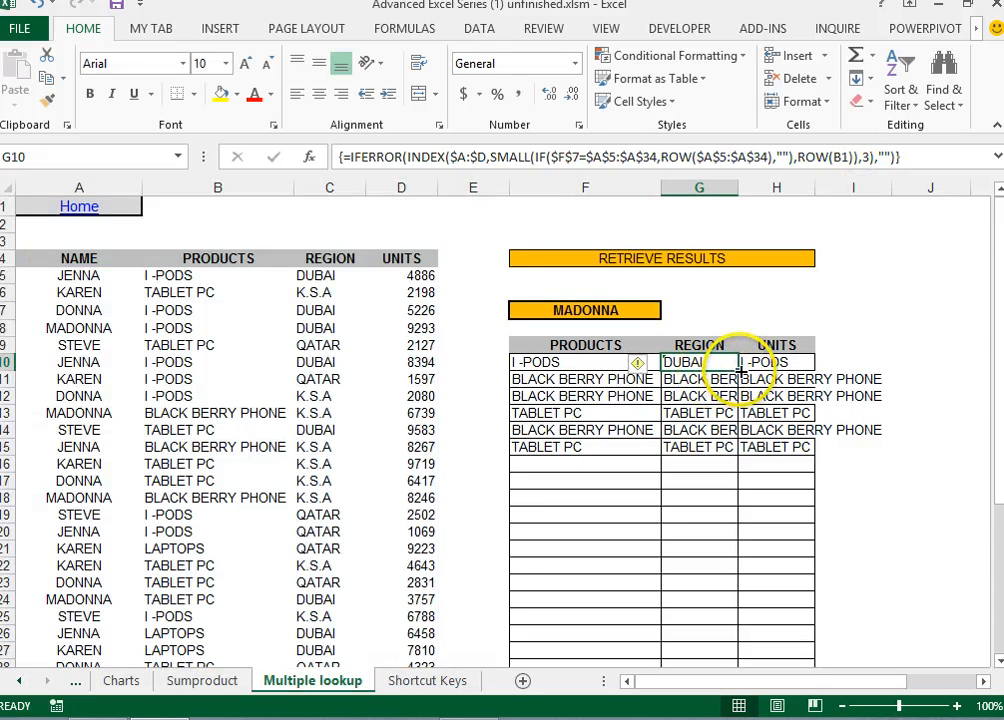
pyautogui.doubleClick(740, 370)
# - Change the INDEX column number in H10 to 4, enter it as an array formula and fill it down the UNITS column
pyautogui.click(775, 361)
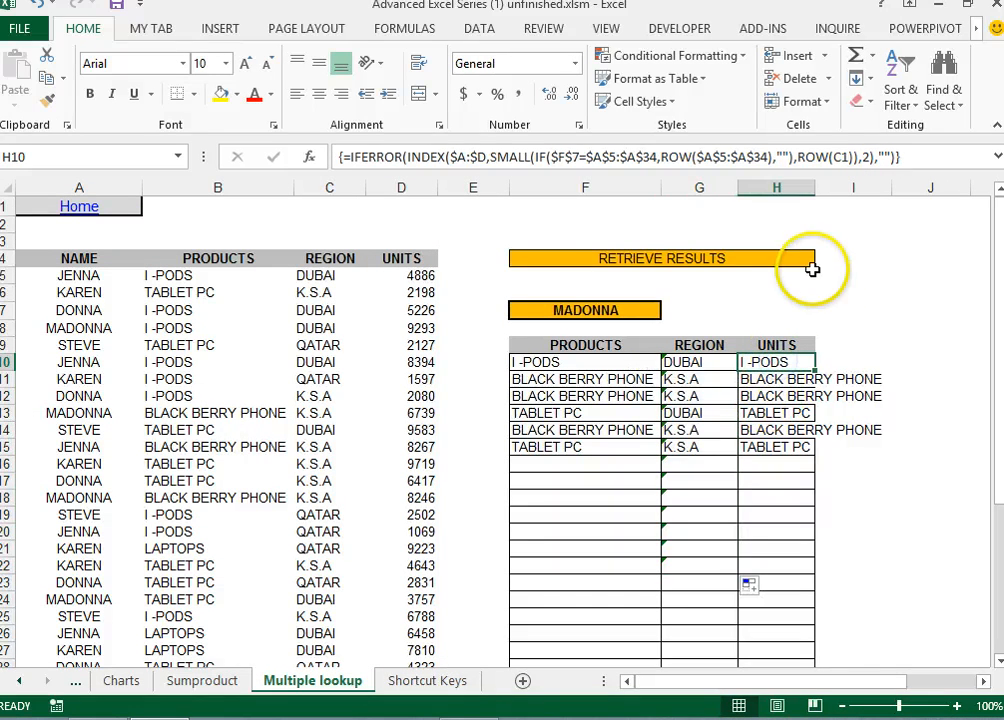
pyautogui.doubleClick(862, 157)
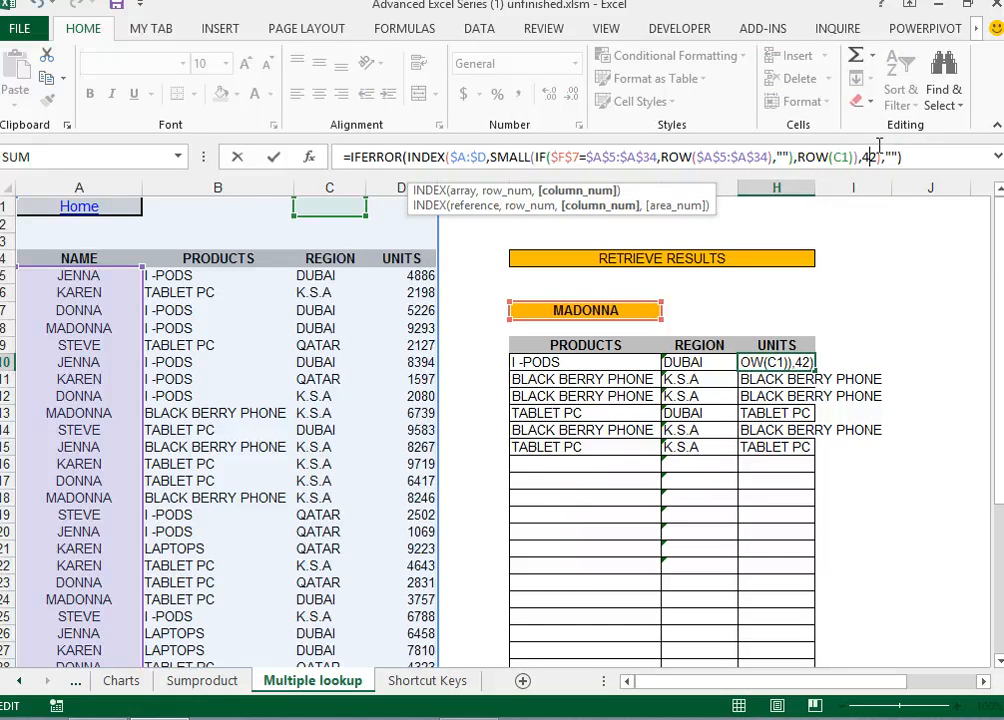
pyautogui.write('4')
pyautogui.hotkey('ctrl', 'shift', 'Return')
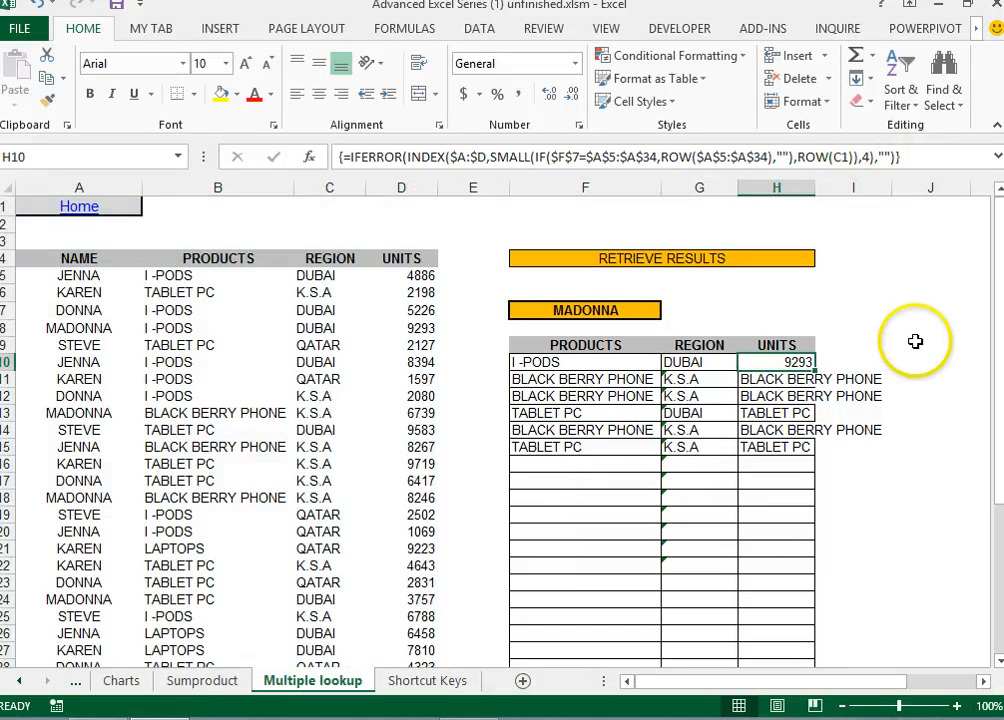
pyautogui.doubleClick(815, 370)
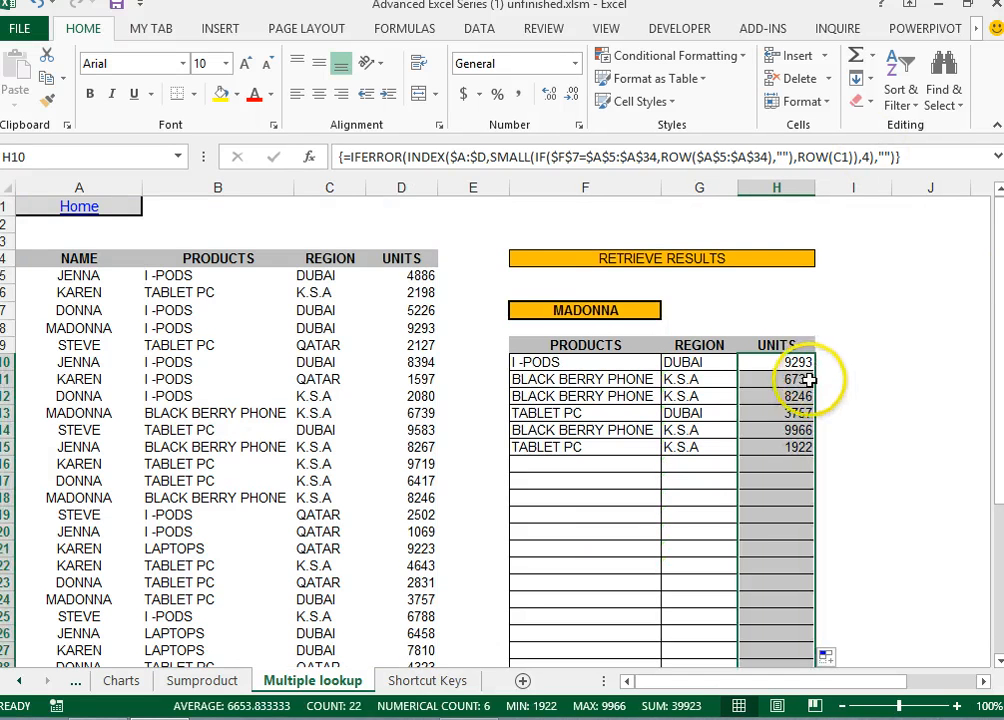
# - Format the UNITS results from H10 down with the comma number style and one decimal place
pyautogui.click(518, 93)
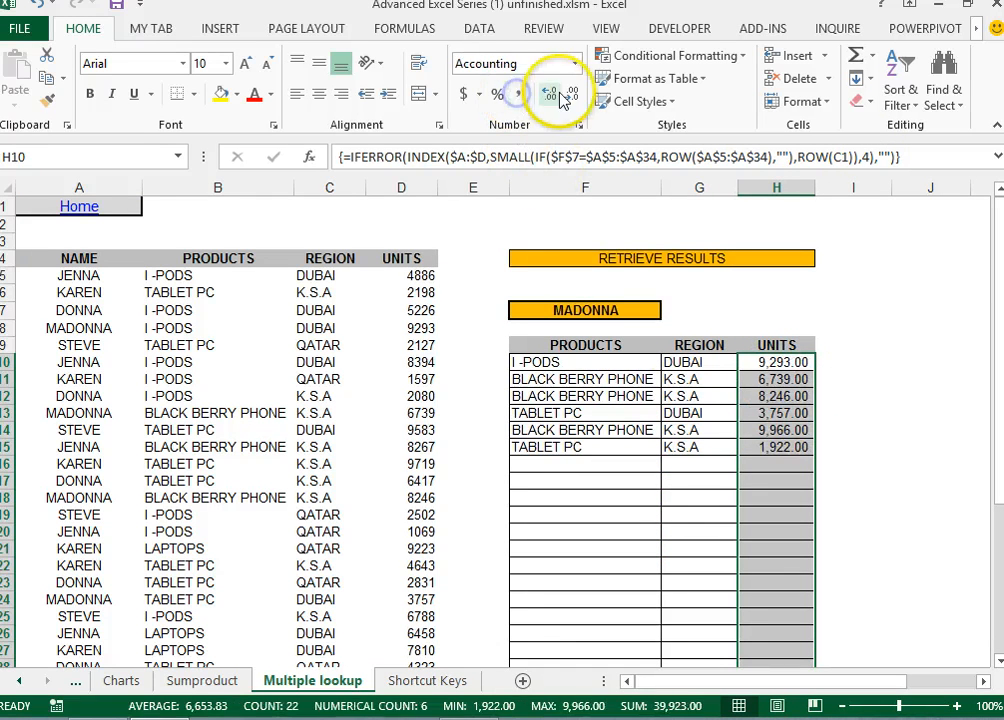
pyautogui.click(571, 93)
pyautogui.click(578, 365)
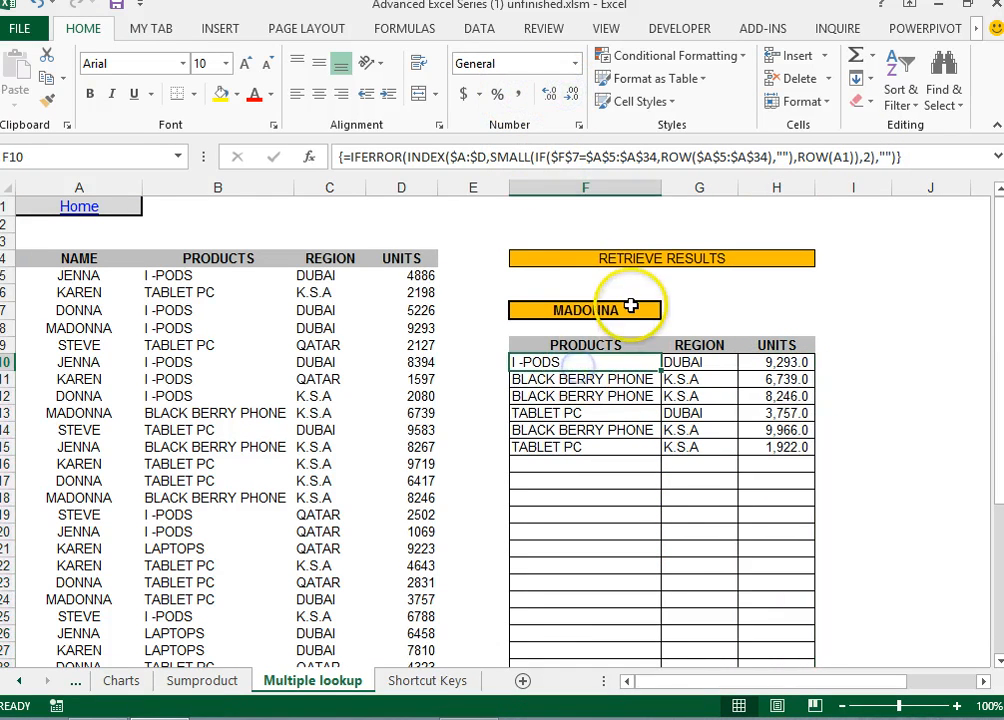
# - Select the third name in the F7 list as the lookup value
pyautogui.click(632, 308)
pyautogui.click(670, 312)
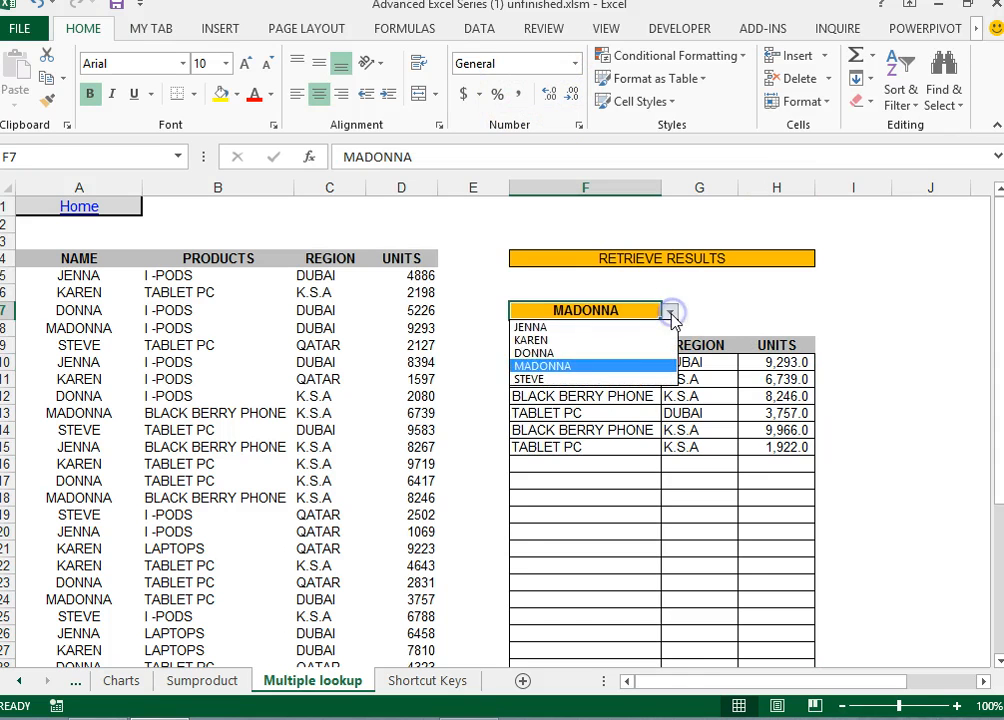
pyautogui.click(607, 356)
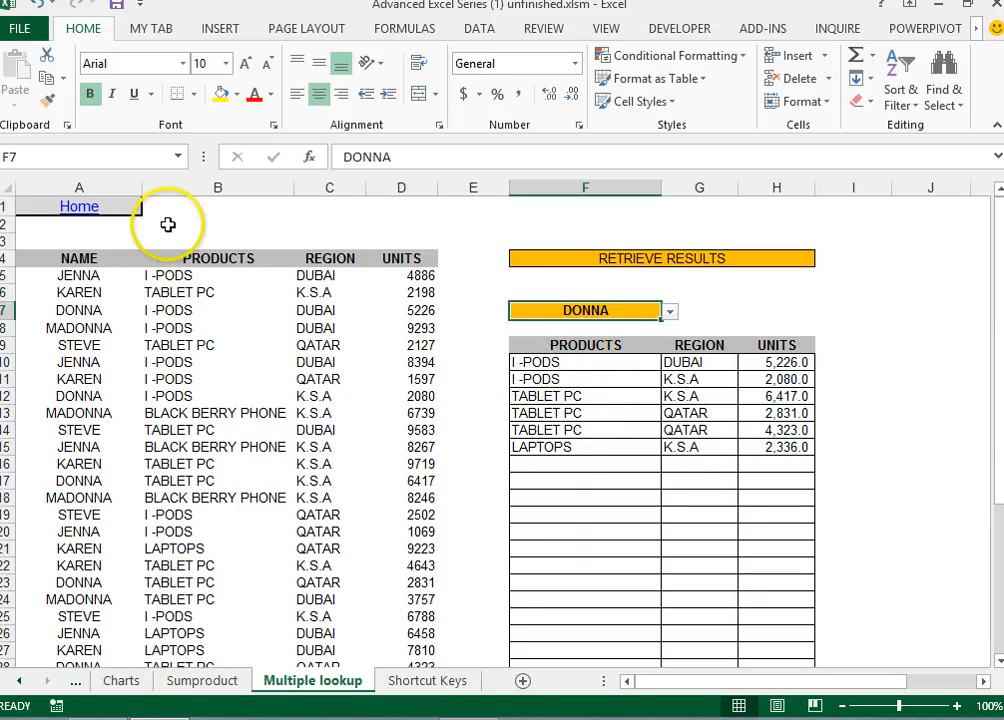
# - Fill the lookup cell F7 and the first matching source record, A7:D7, with yellow
pyautogui.click(221, 96)
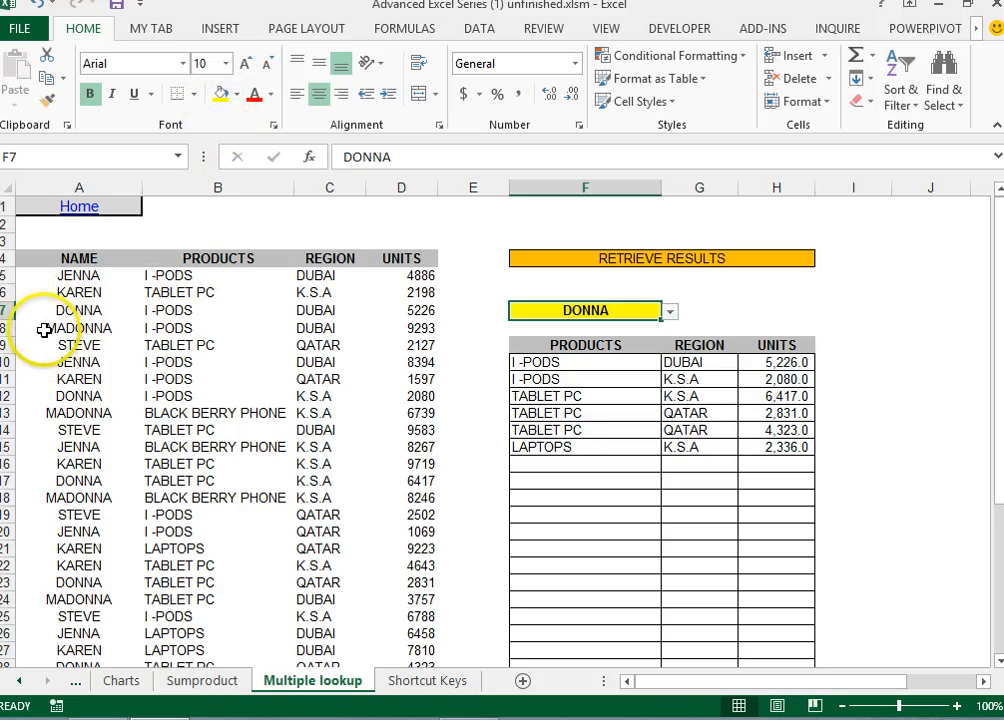
pyautogui.moveTo(36, 311); pyautogui.dragTo(425, 308)
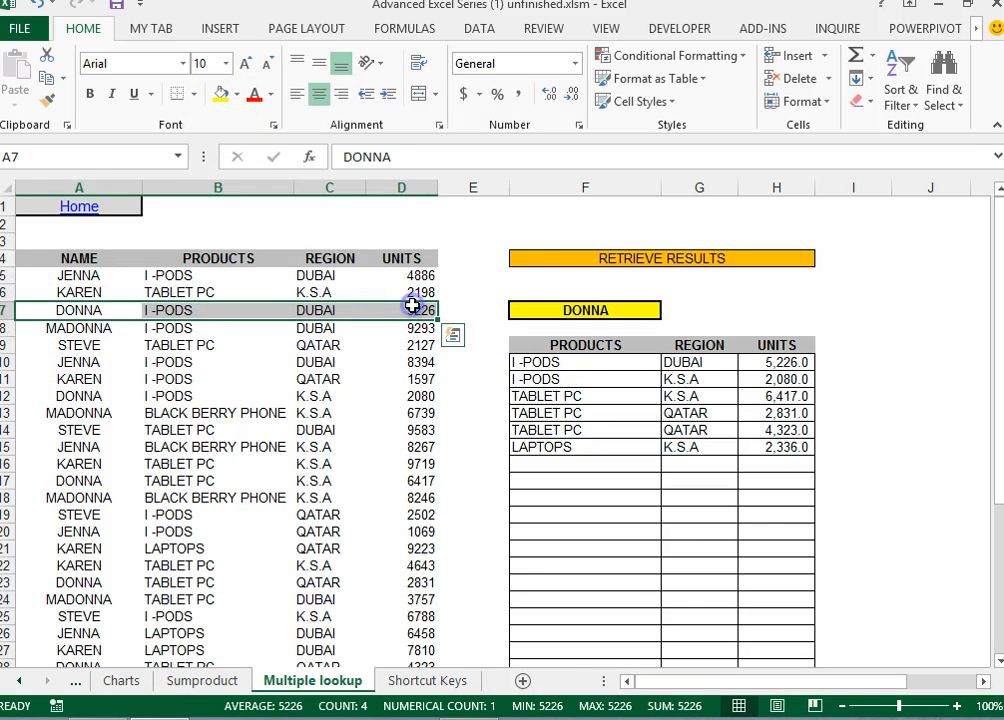
pyautogui.click(221, 96)
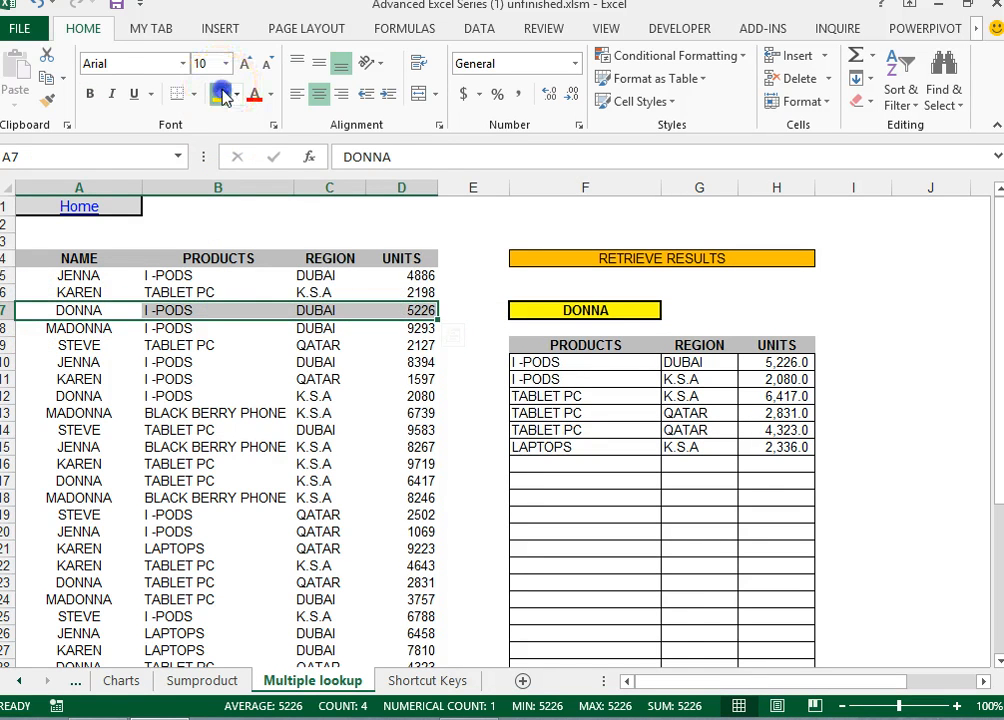
# - Copy the yellow formatting of A7:D7 to columns A to D of the other matching records in rows 12, 17, 23, 28 and 33
pyautogui.click(47, 98)
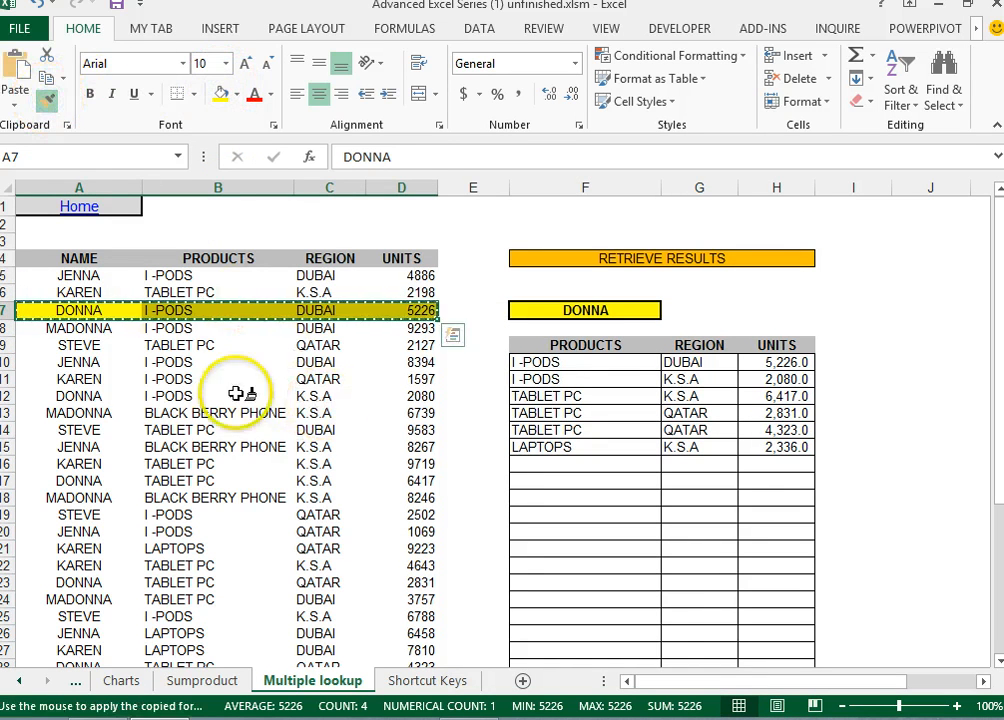
pyautogui.moveTo(40, 397); pyautogui.dragTo(408, 397)
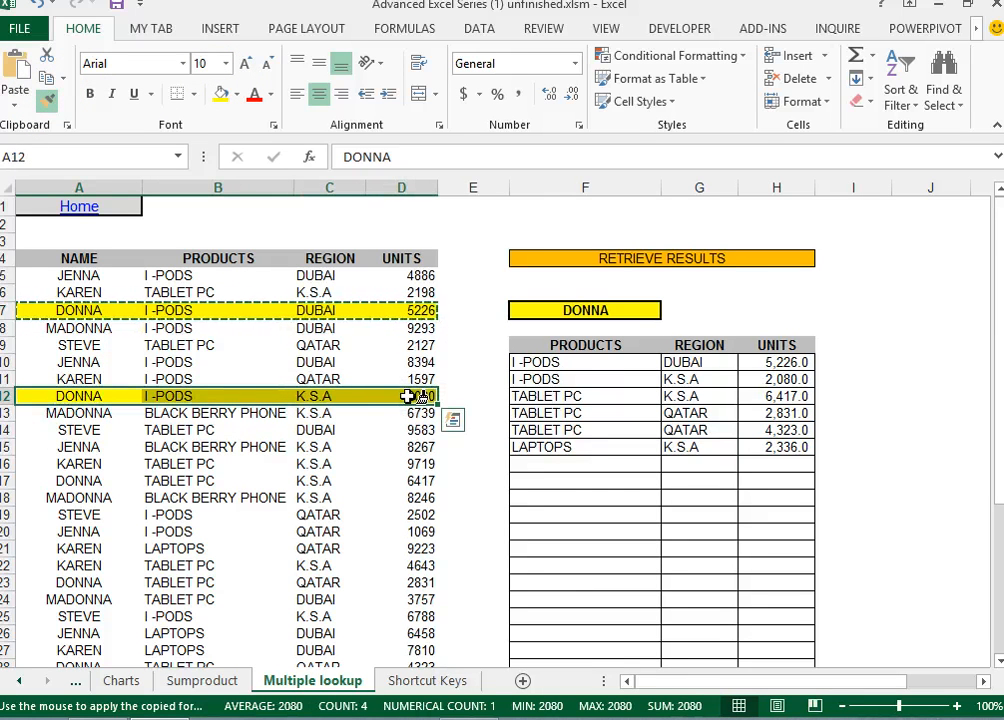
pyautogui.click(50, 481)
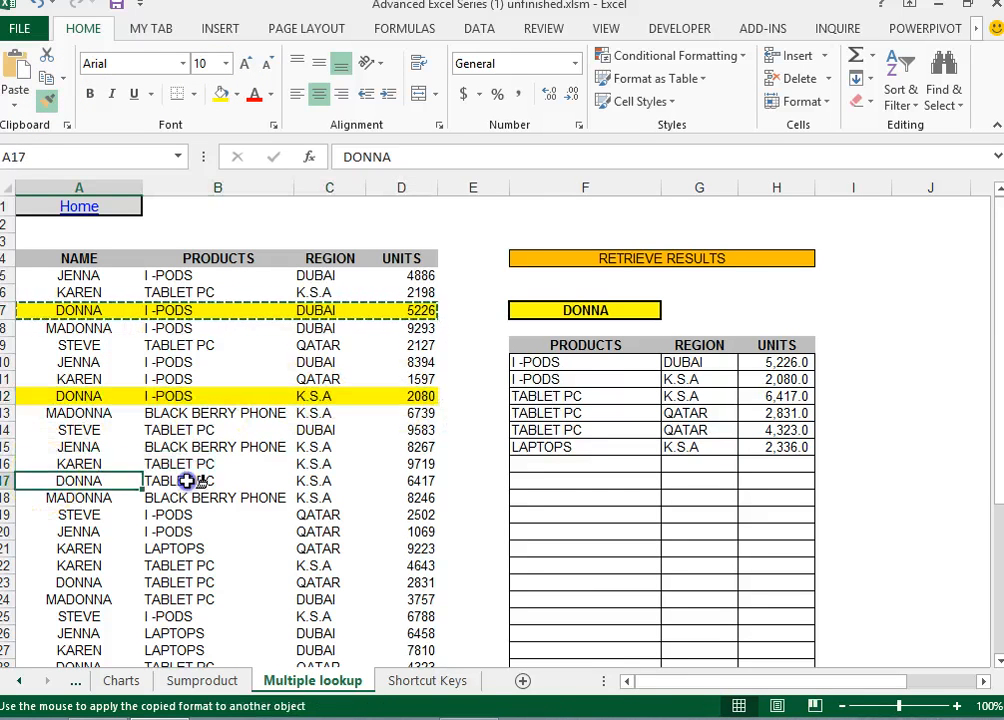
pyautogui.moveTo(186, 481); pyautogui.dragTo(403, 478)
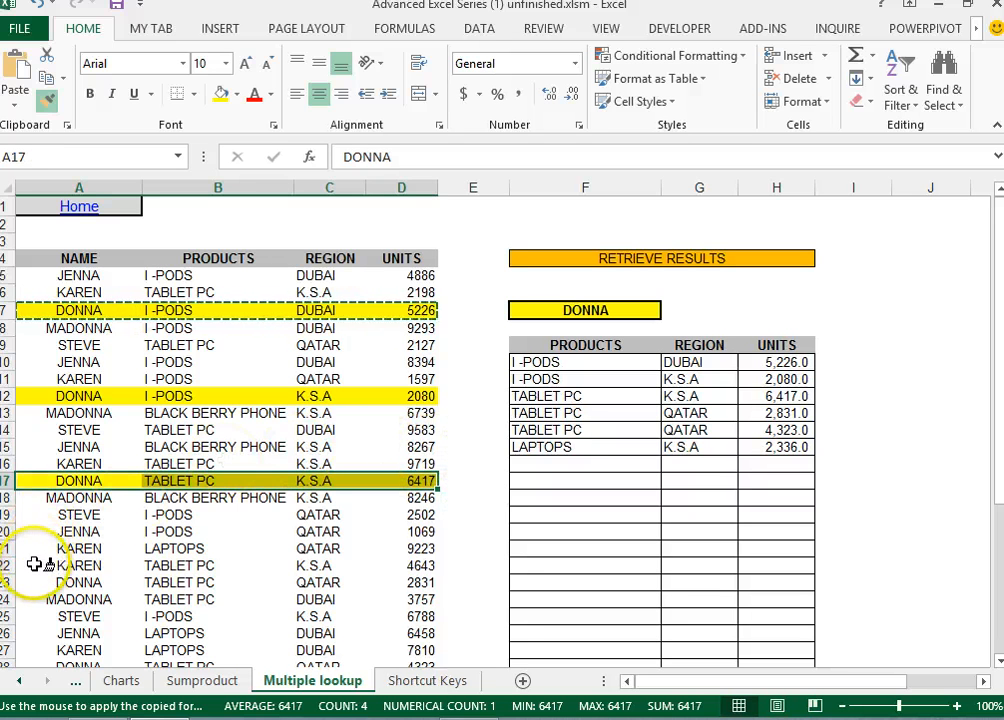
pyautogui.moveTo(38, 582); pyautogui.dragTo(425, 585)
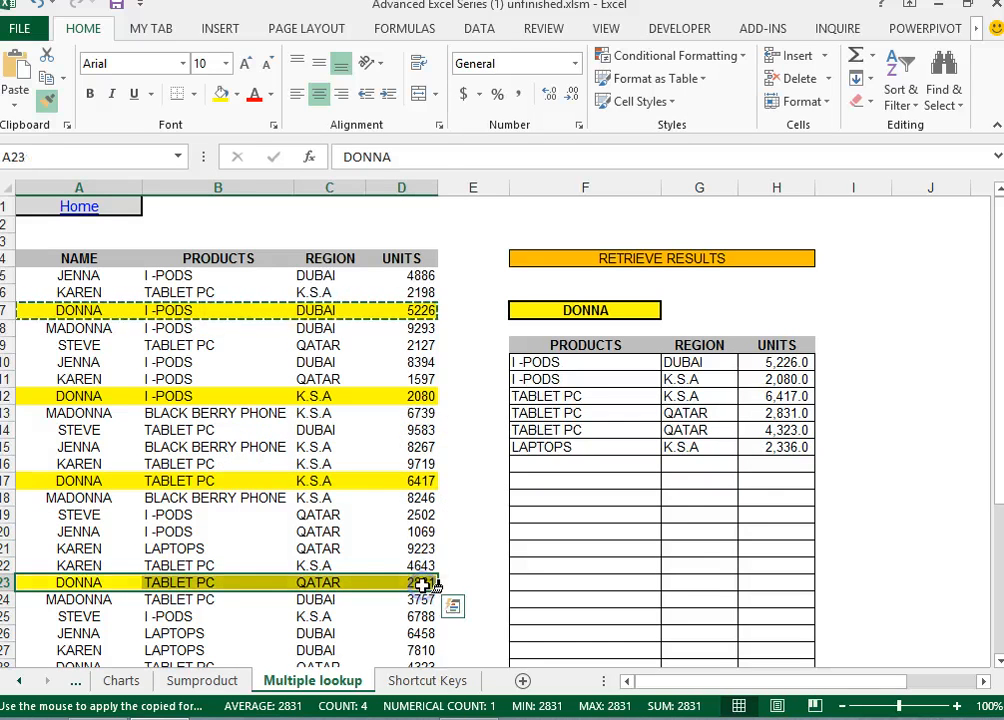
pyautogui.click(366, 576)
pyautogui.scroll(-2, 362, 572)
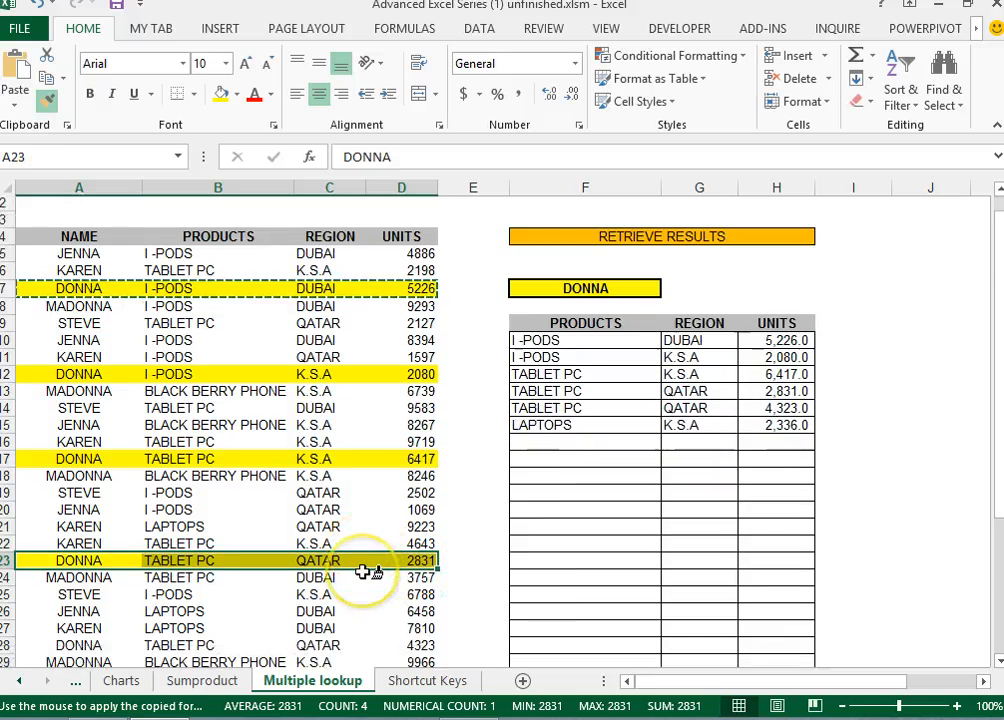
pyautogui.moveTo(70, 562); pyautogui.dragTo(430, 561)
pyautogui.scroll(-1, 65, 585)
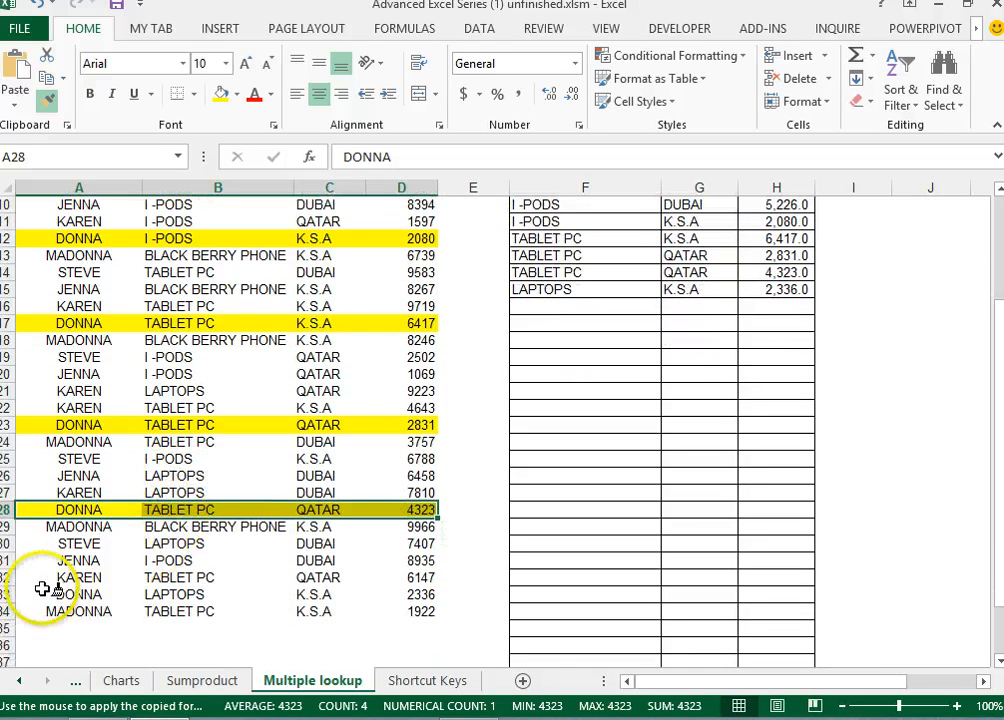
pyautogui.moveTo(50, 595); pyautogui.dragTo(414, 596)
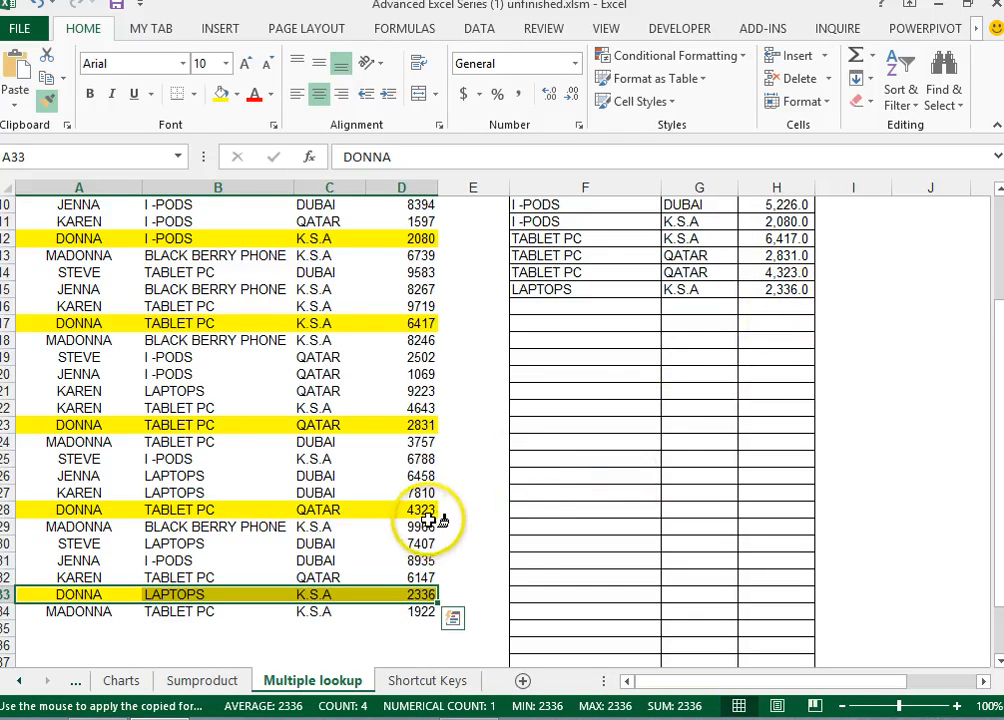
pyautogui.scroll(3, 614, 384)
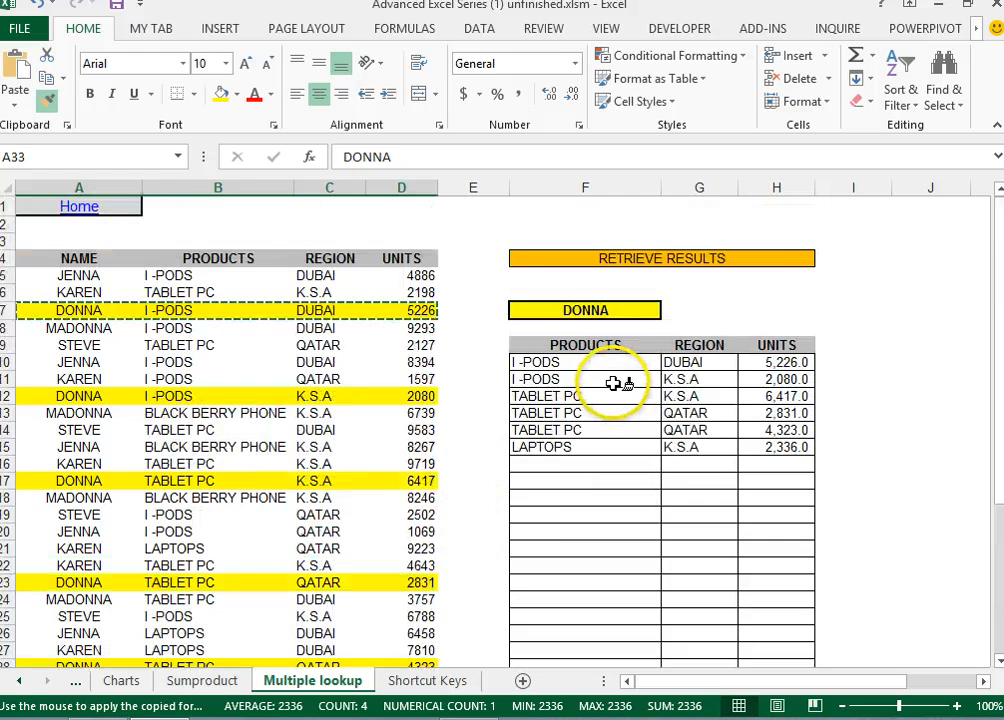
pyautogui.scroll(-6, 614, 384)
pyautogui.press('Escape')
pyautogui.scroll(6, 614, 384)
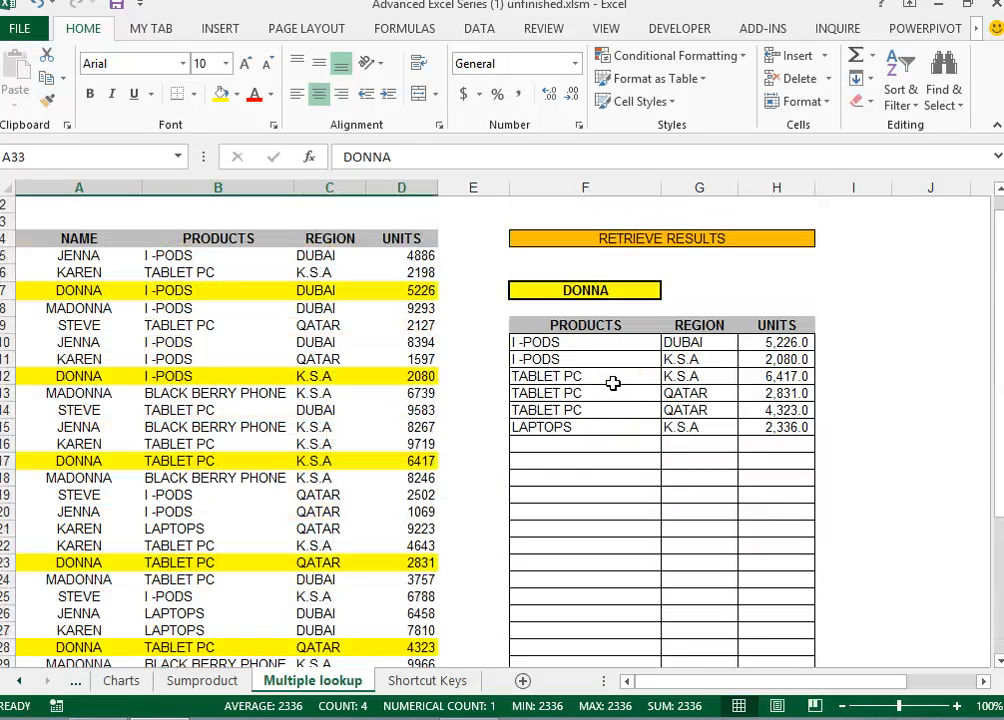
pyautogui.scroll(1, 600, 382)
# - Examine the full array formulas in F11 and F10, comparing their ROW arguments
pyautogui.click(572, 377)
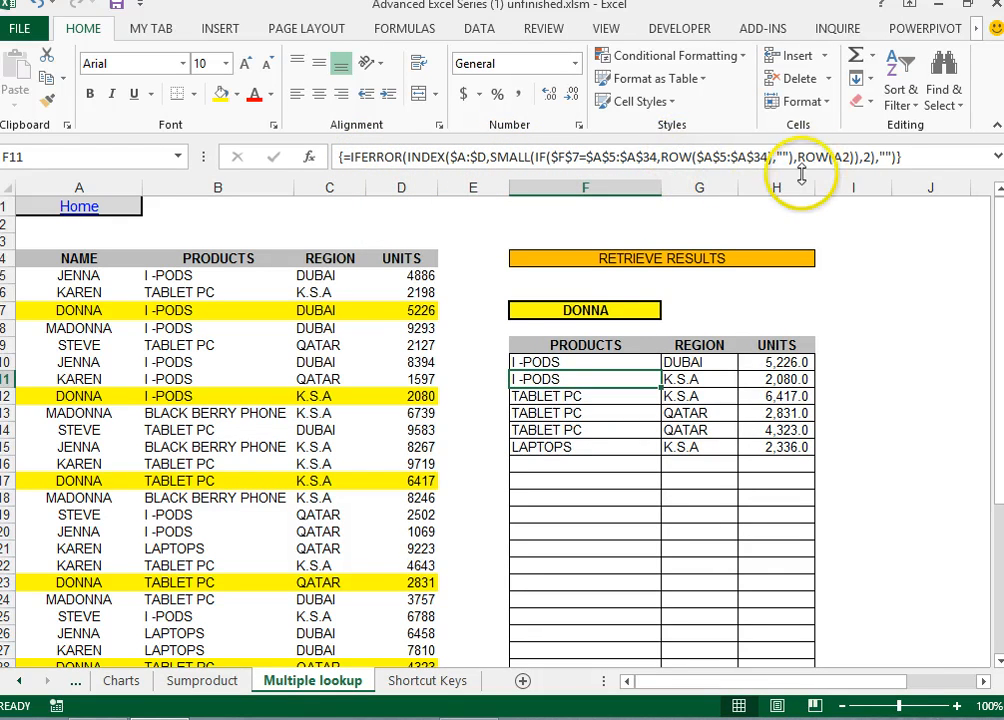
pyautogui.click(997, 157)
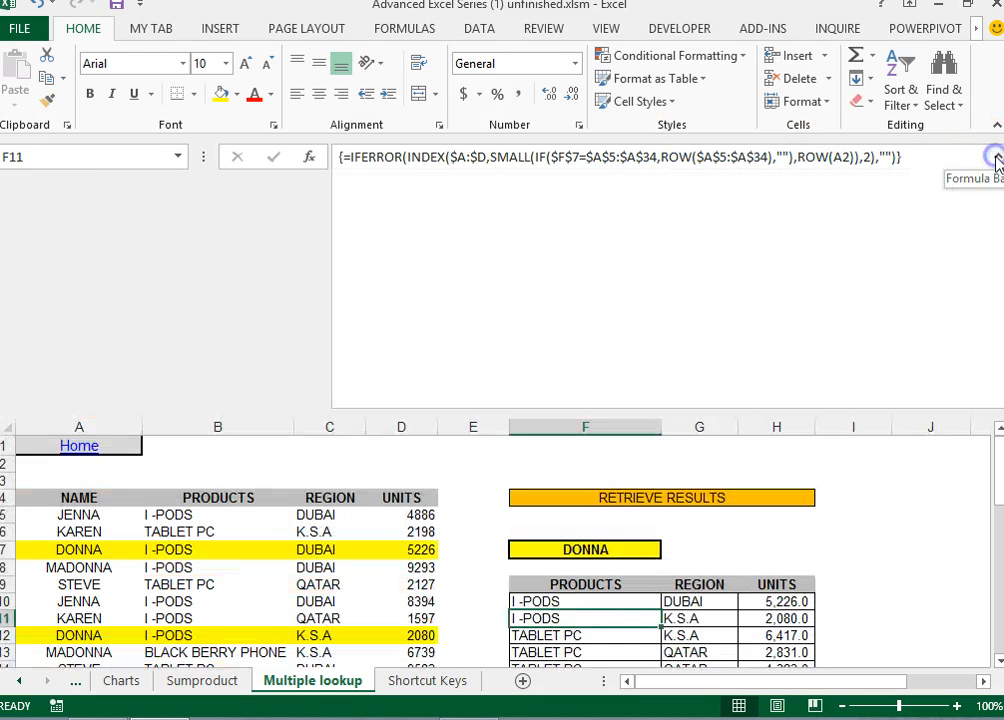
pyautogui.click(995, 162)
pyautogui.click(566, 363)
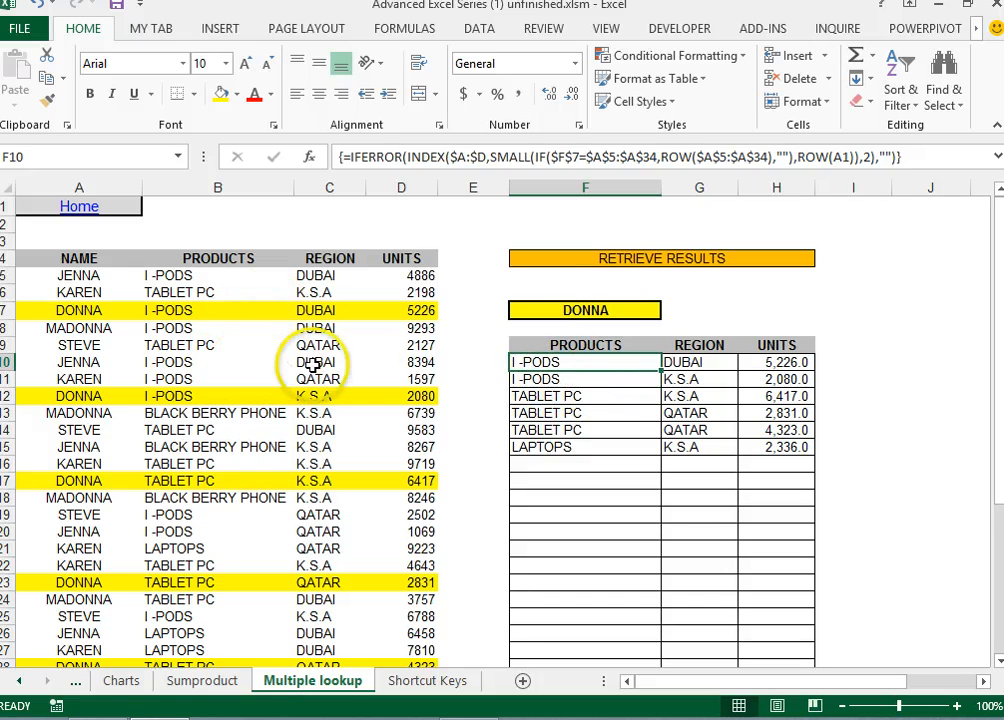
# - Test the lookup by switching F7 to the first, fifth, third and second names in its list, finishing on the third name
pyautogui.click(605, 310)
pyautogui.click(669, 313)
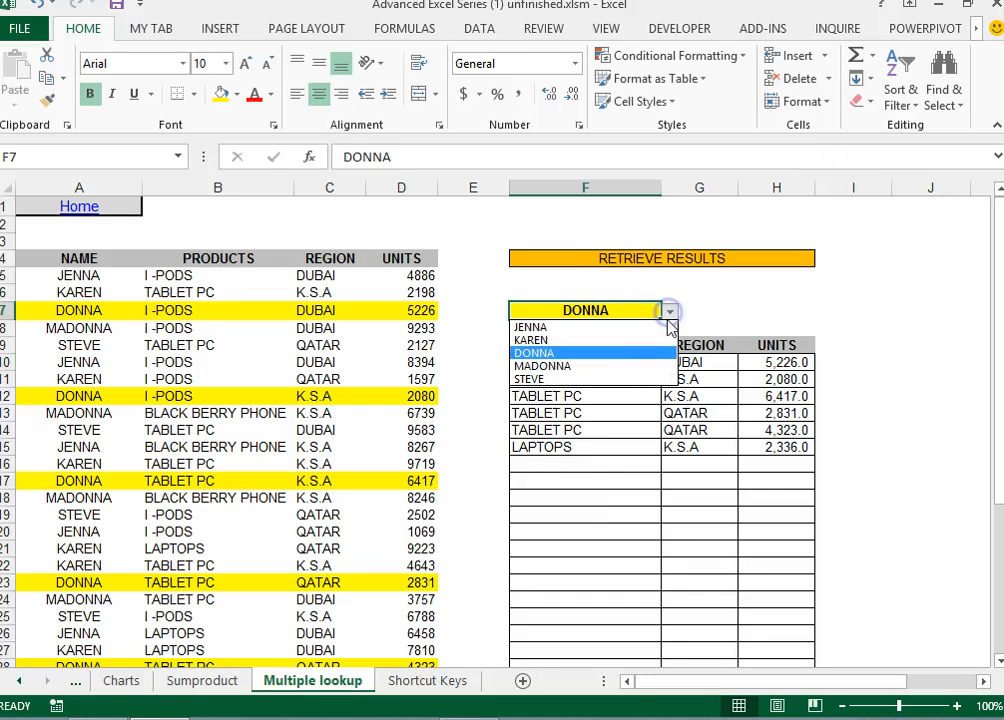
pyautogui.click(600, 327)
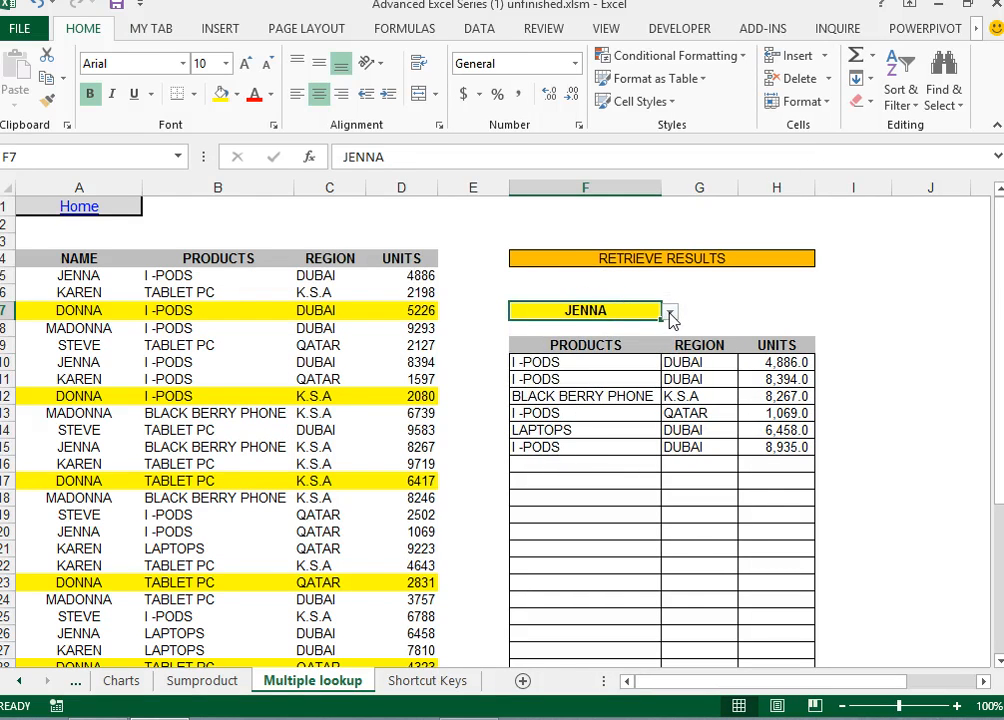
pyautogui.click(670, 314)
pyautogui.click(630, 378)
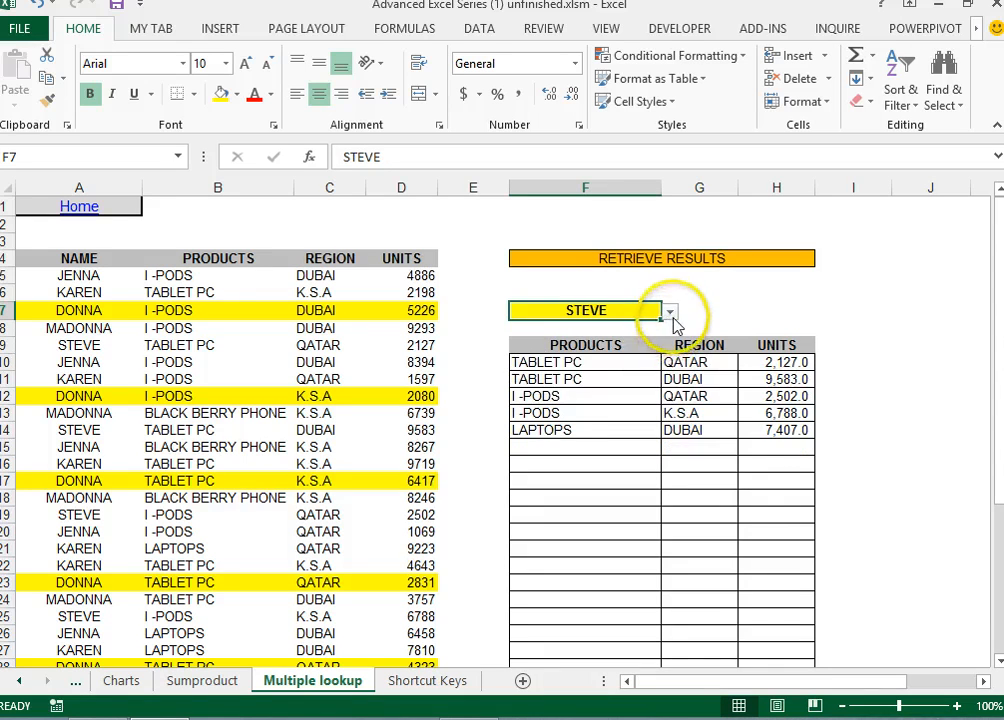
pyautogui.click(670, 314)
pyautogui.click(598, 354)
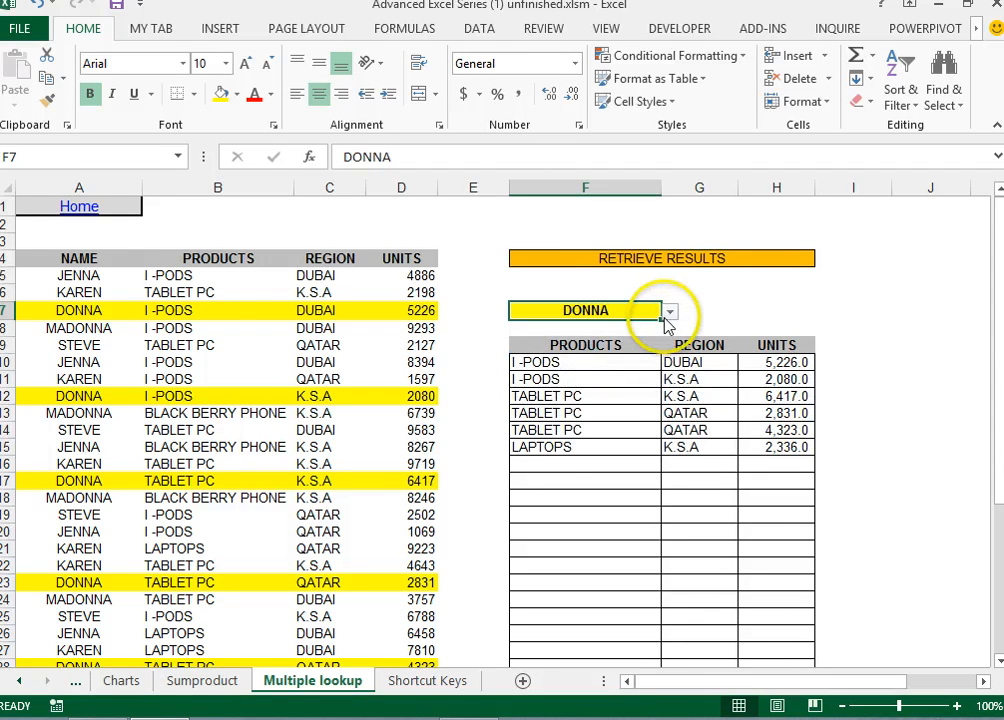
pyautogui.click(670, 314)
pyautogui.click(607, 341)
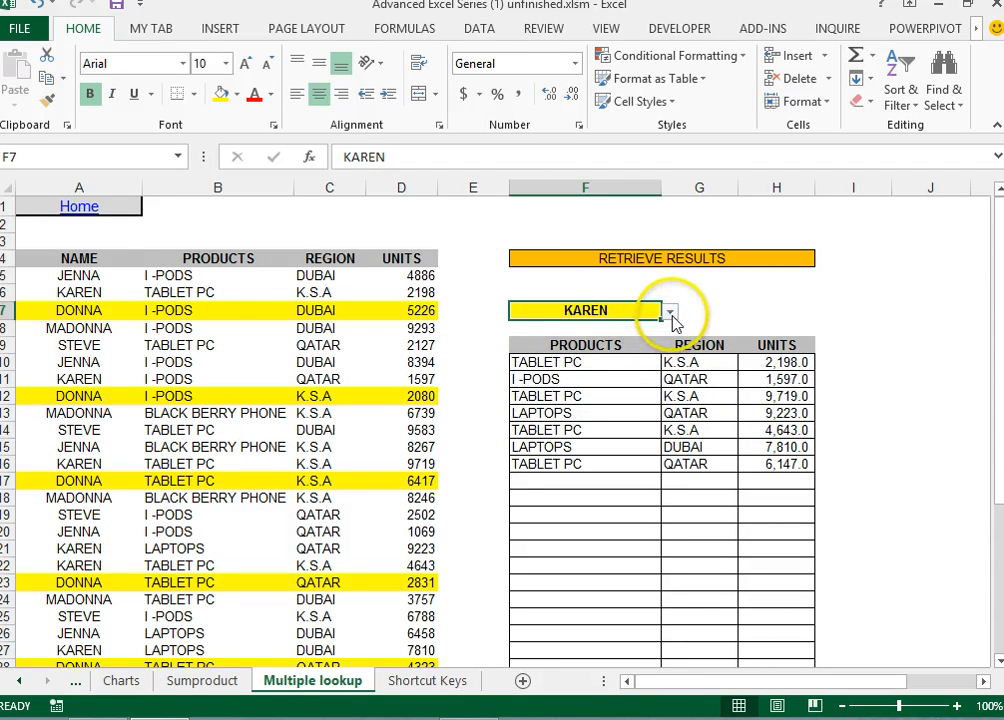
pyautogui.click(672, 315)
pyautogui.click(614, 354)
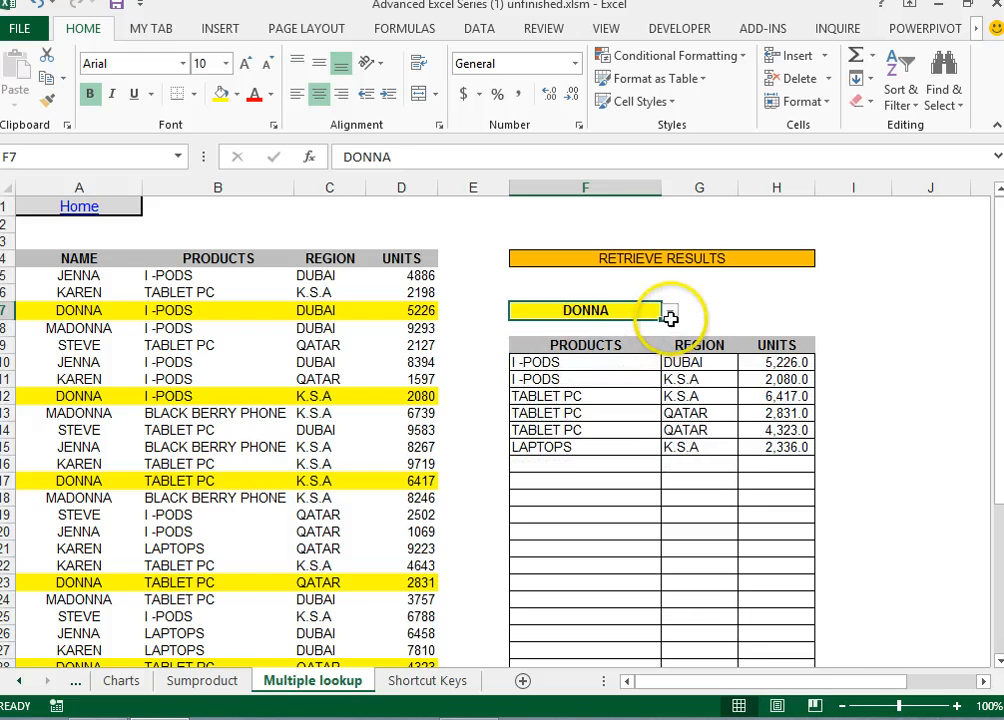